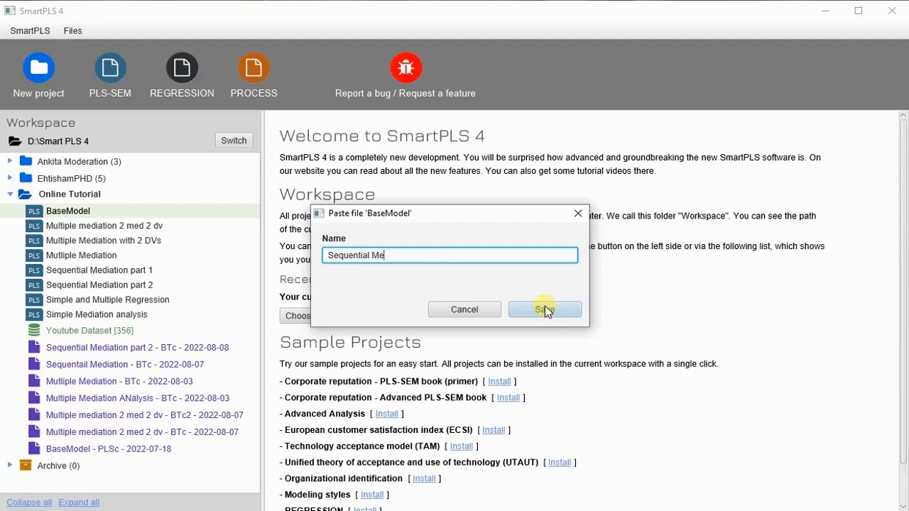
- Save the pasted copy of BaseModel as "Sequential Mediation Part 3" and open the new model
type("tion Part 3")
left_click(545, 311)
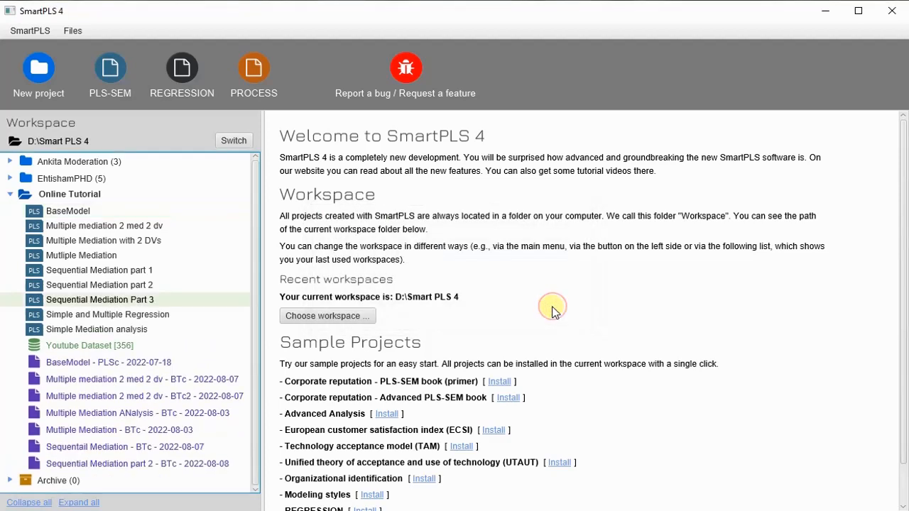
double_click(106, 300)
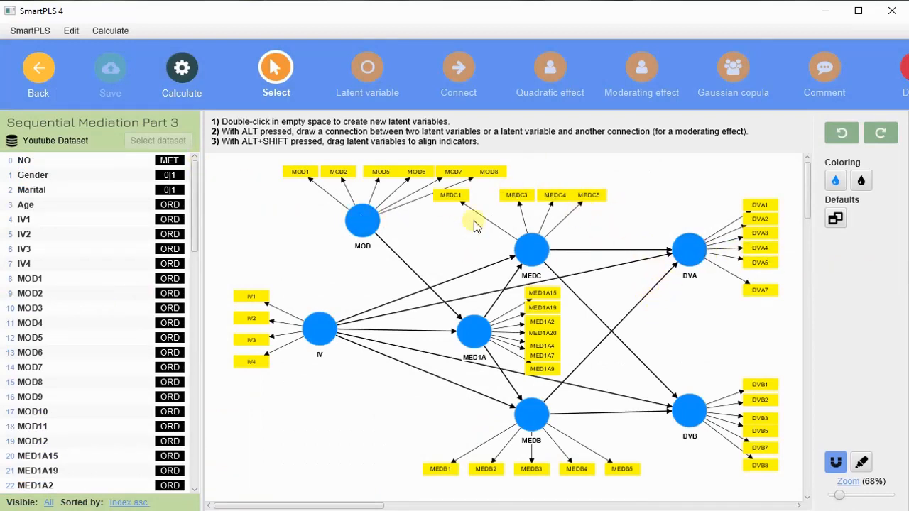
- Delete the MOD latent variable together with its indicators from the path model
left_click(905, 69)
left_click(363, 223)
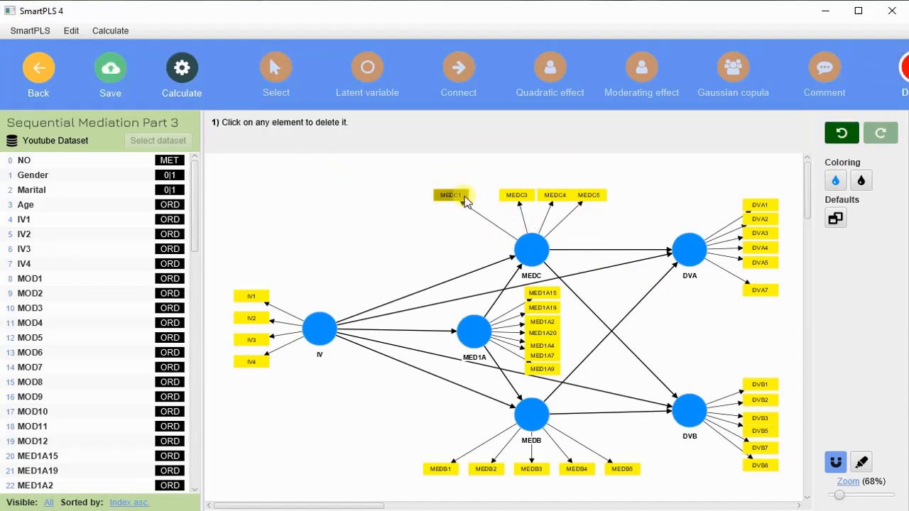
left_click(276, 67)
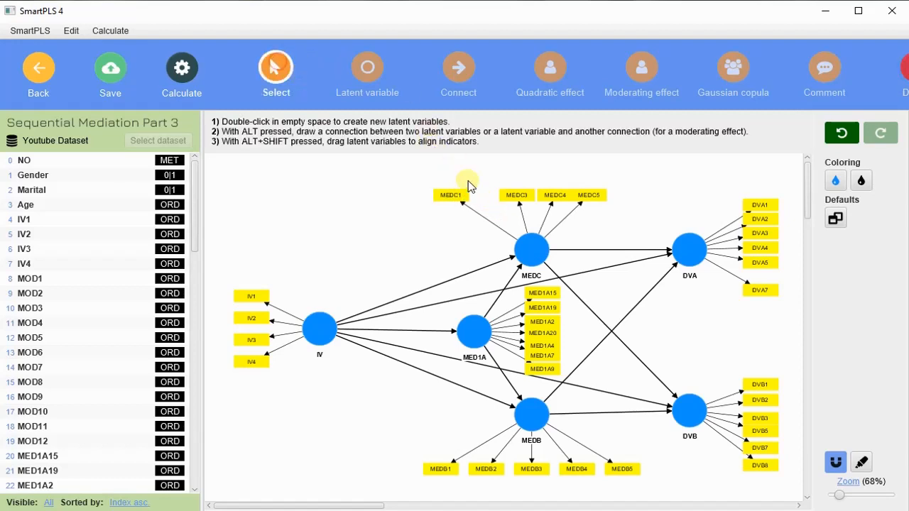
- Rearrange the diagram by moving the MEDC1 indicator beside MEDC3 and spreading out the MEDC, IV, MEDB, MED1A and DVB constructs
left_click_drag(460, 196, 483, 199)
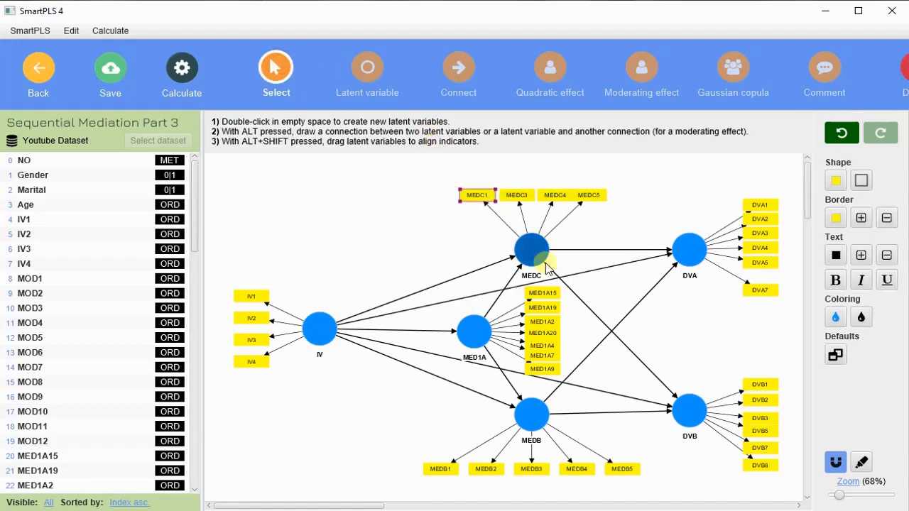
left_click_drag(540, 256, 522, 213)
left_click_drag(328, 334, 311, 323)
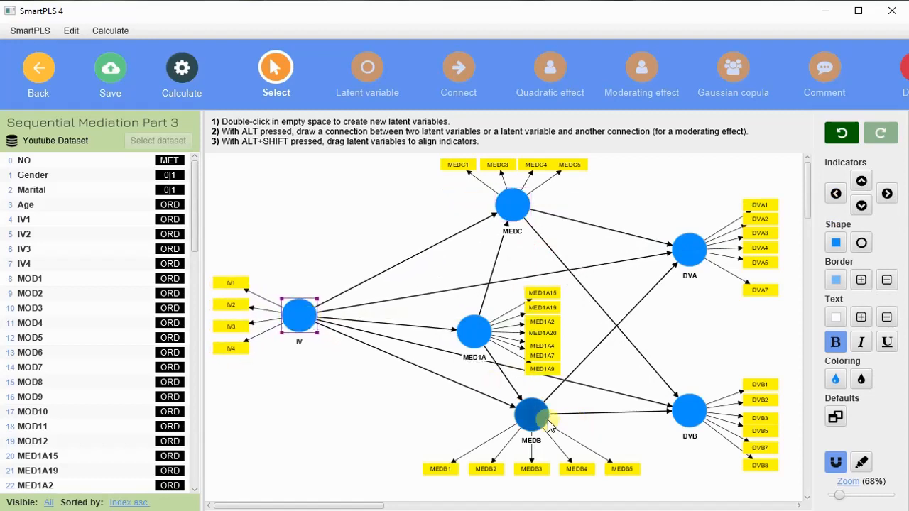
left_click_drag(532, 414, 548, 434)
left_click_drag(479, 337, 478, 325)
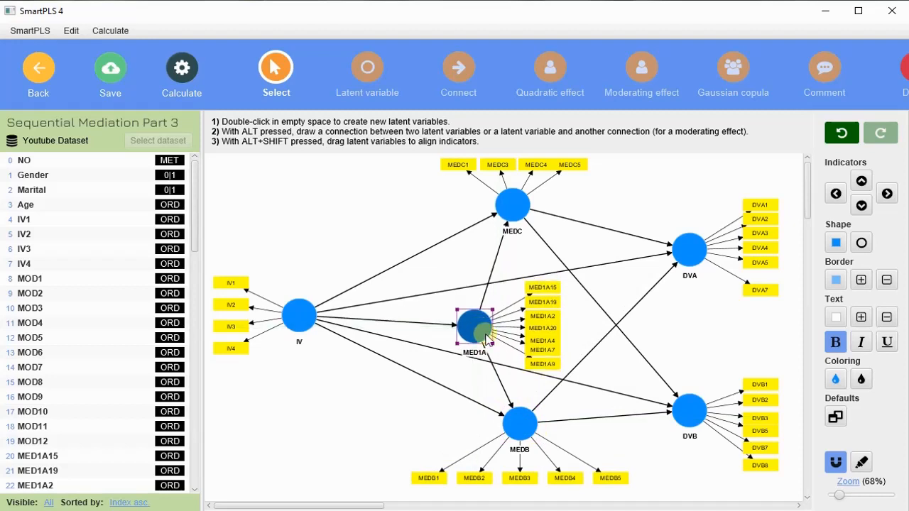
left_click_drag(687, 410, 687, 407)
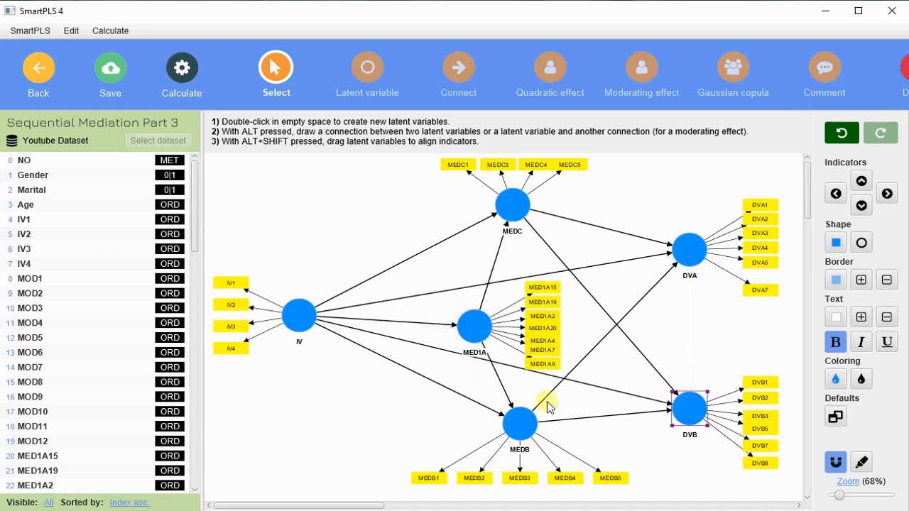
mouse_move(476, 325)
left_mouse_down()
mouse_move(490, 329)
mouse_move(491, 320)
left_mouse_up()
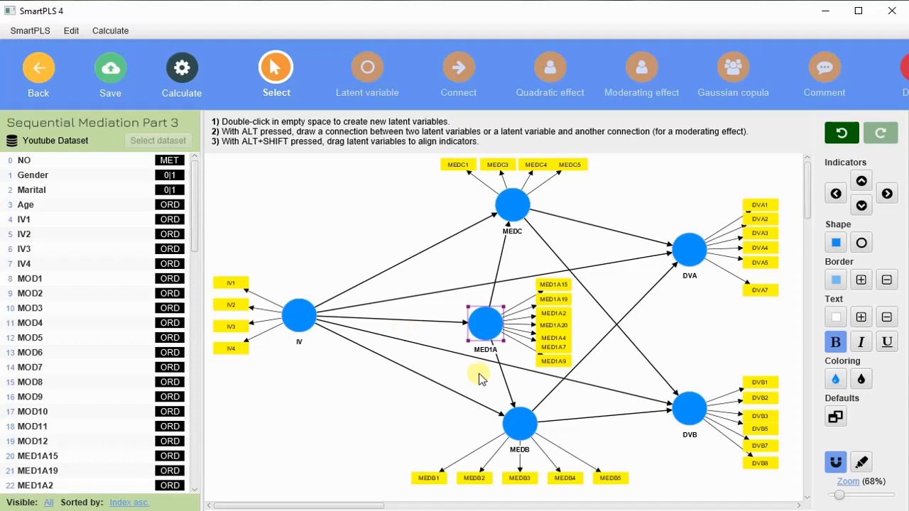
- Delete the direct paths from IV to MEDC and from IV to MEDB
left_click(908, 169)
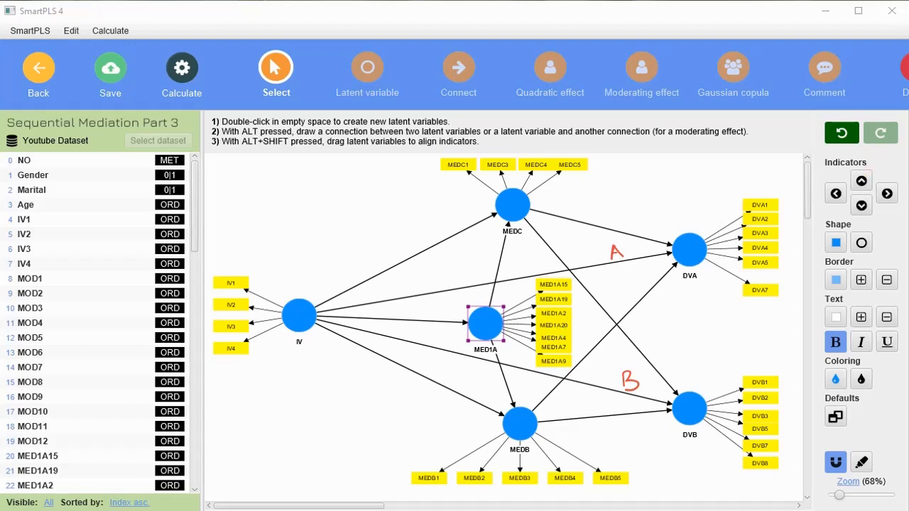
left_click(903, 68)
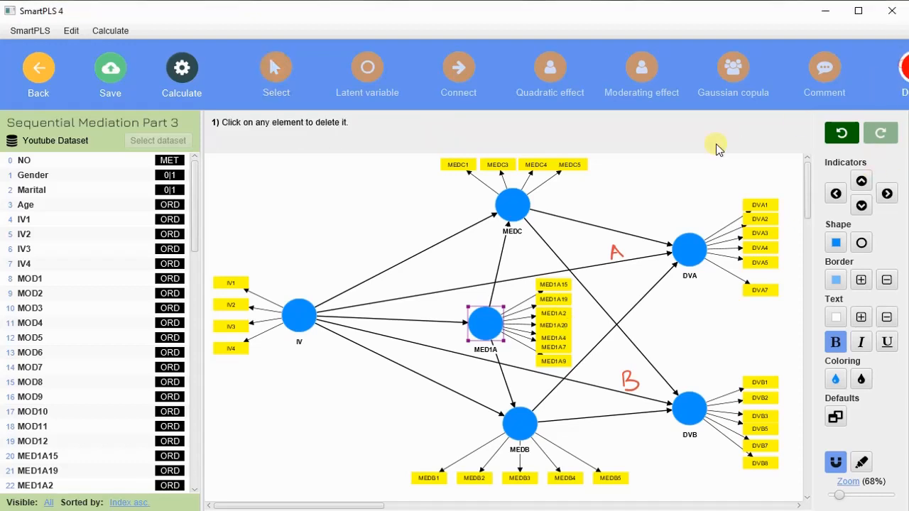
left_click(471, 226)
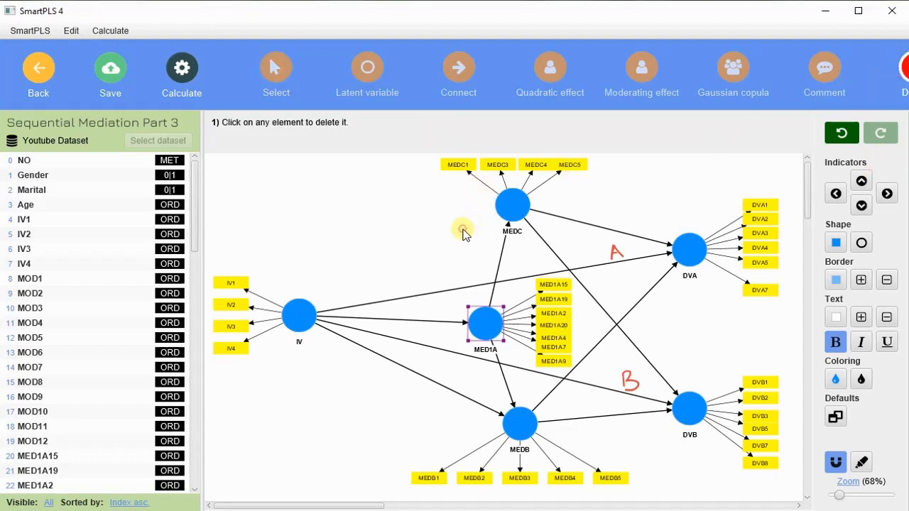
left_click(443, 385)
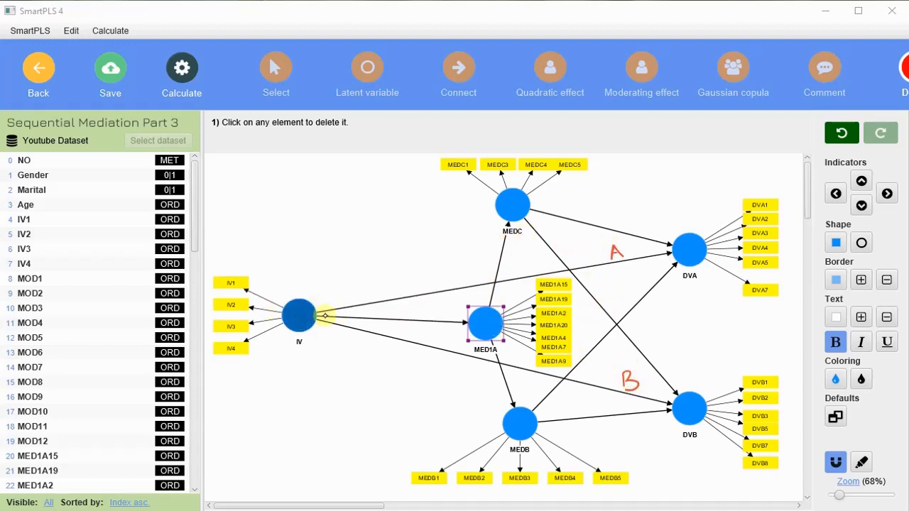
- Handwrite the red labels C, D, E, F, G, H and I beside the paths into and out of MED1A, MEDC and MEDB
left_click_drag(413, 309, 406, 307)
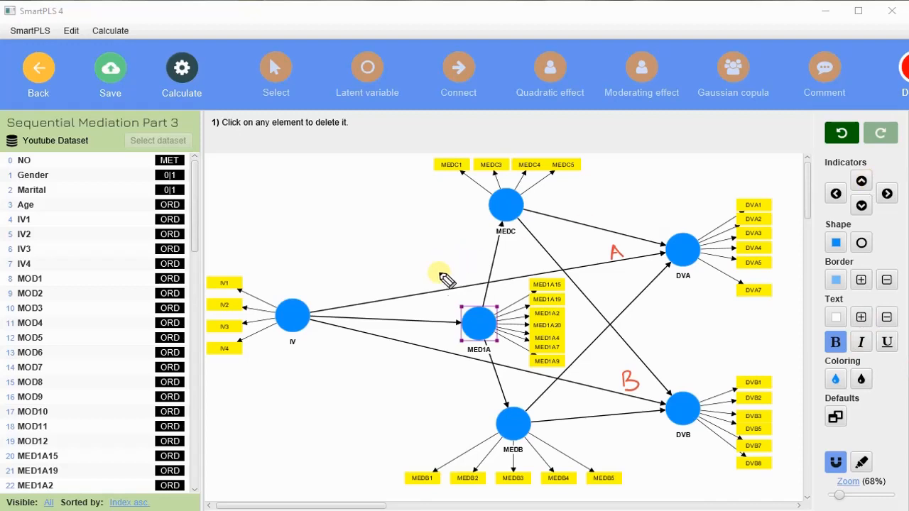
left_click_drag(428, 301, 424, 311)
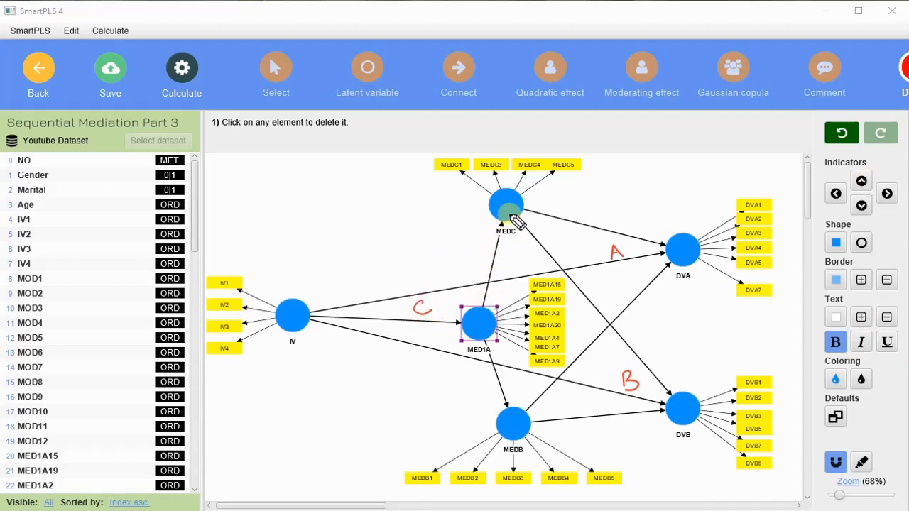
left_click_drag(477, 248, 478, 267)
left_click_drag(593, 221, 604, 231)
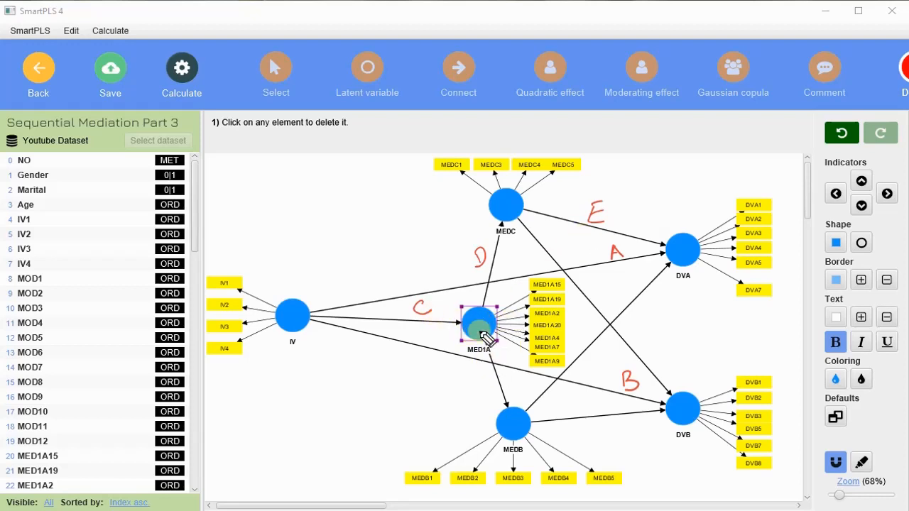
left_click_drag(473, 374, 484, 376)
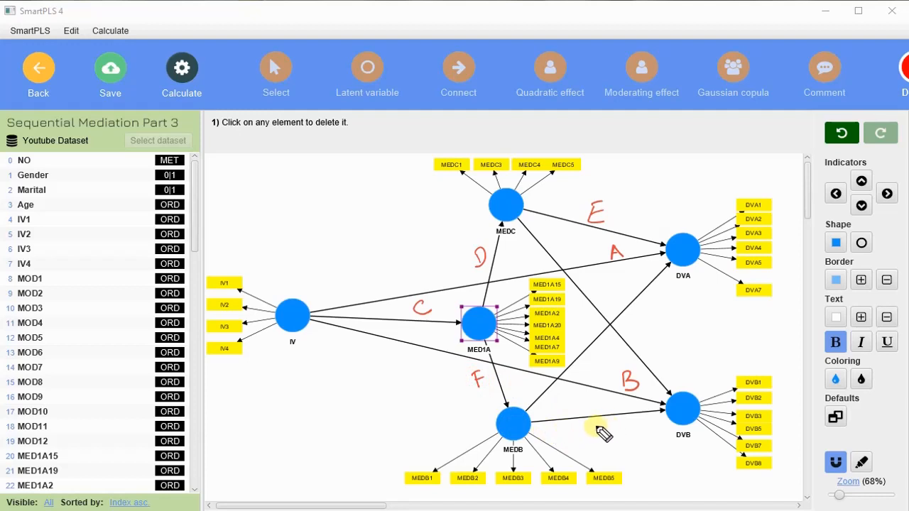
mouse_move(601, 431)
left_mouse_down()
mouse_move(613, 438)
mouse_move(615, 422)
mouse_move(612, 434)
left_mouse_up()
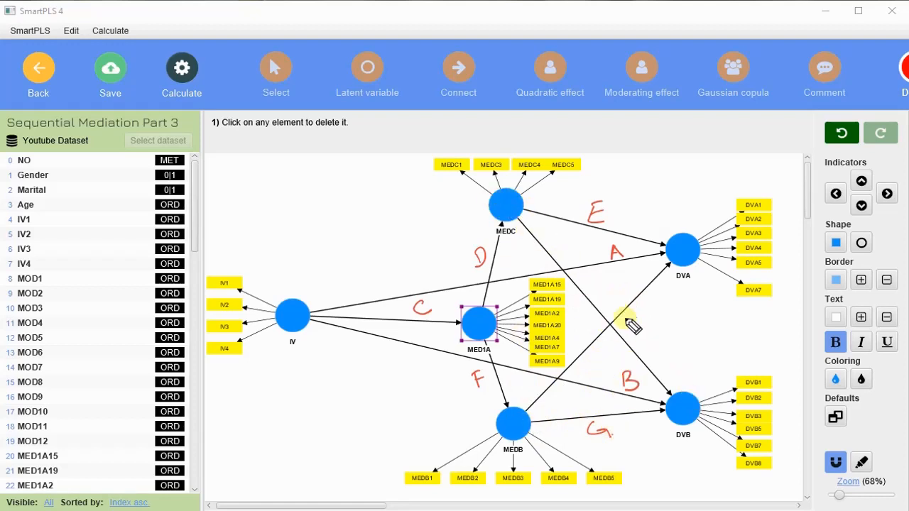
mouse_move(638, 327)
left_mouse_down()
mouse_move(640, 335)
mouse_move(643, 325)
left_mouse_up()
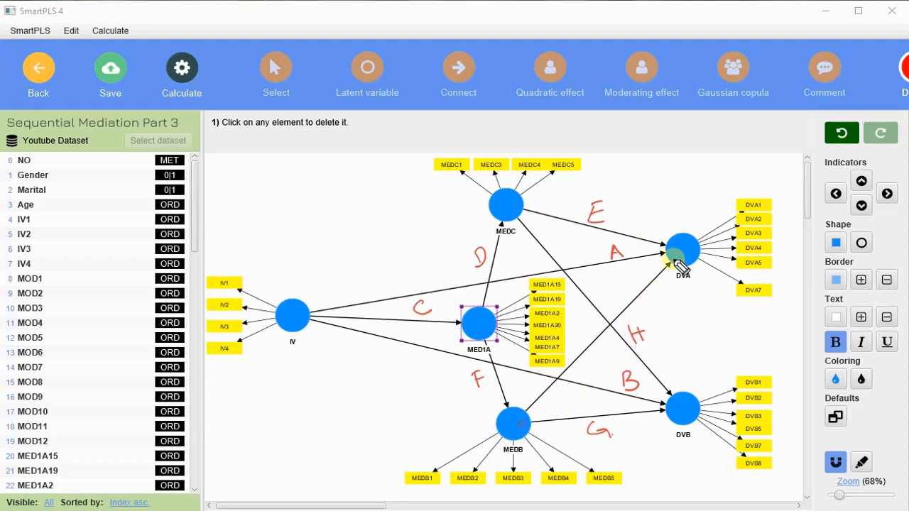
mouse_move(620, 284)
left_mouse_down()
mouse_move(618, 302)
mouse_move(629, 277)
left_mouse_up()
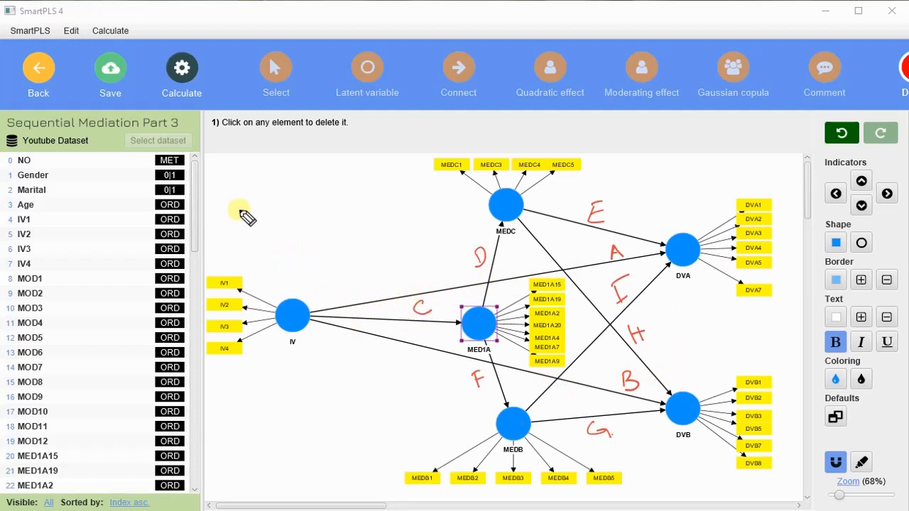
- Handwrite the indirect effects through MEDC in red above IV as Ind = C × D × E and = C × D × H
left_click_drag(225, 219, 279, 215)
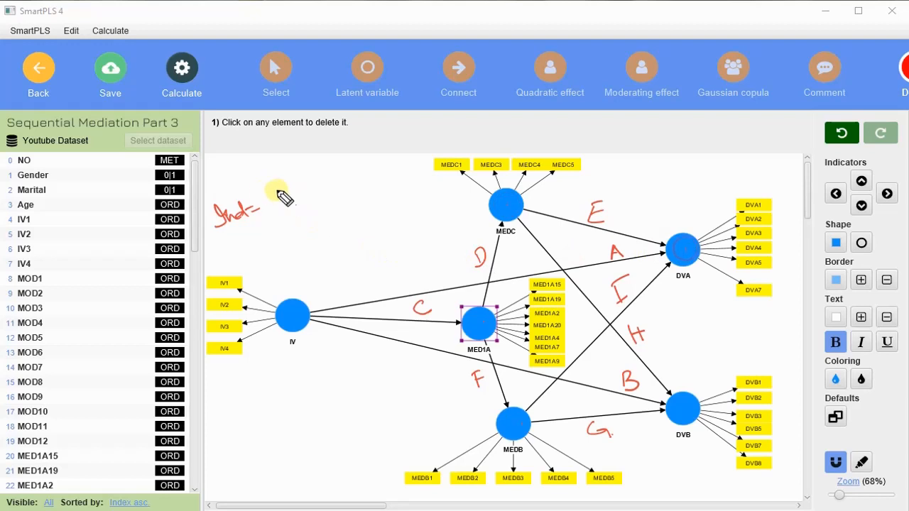
left_click_drag(265, 199, 335, 179)
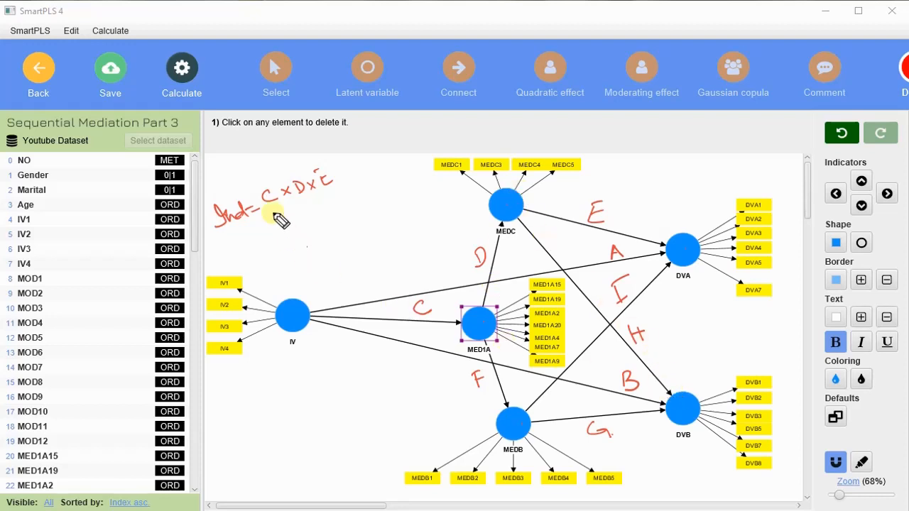
left_click_drag(264, 230, 335, 213)
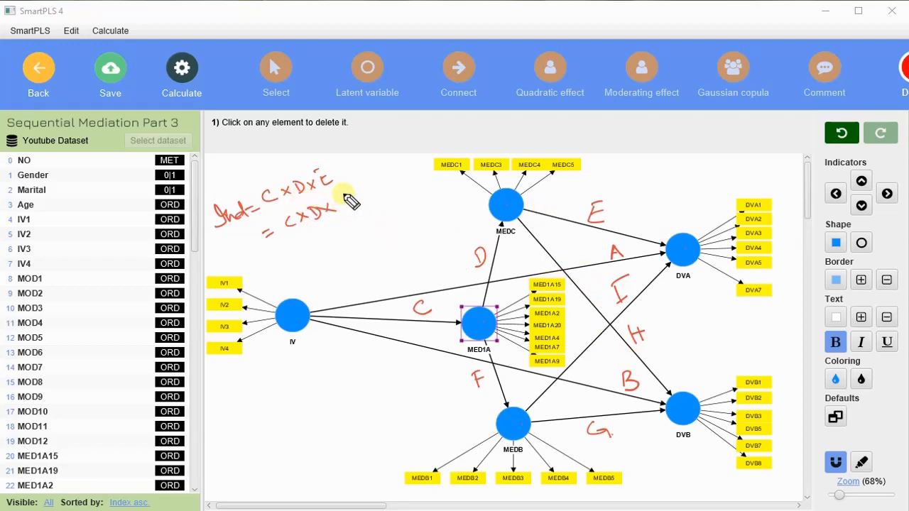
left_click_drag(341, 193, 357, 213)
left_click_drag(345, 207, 357, 206)
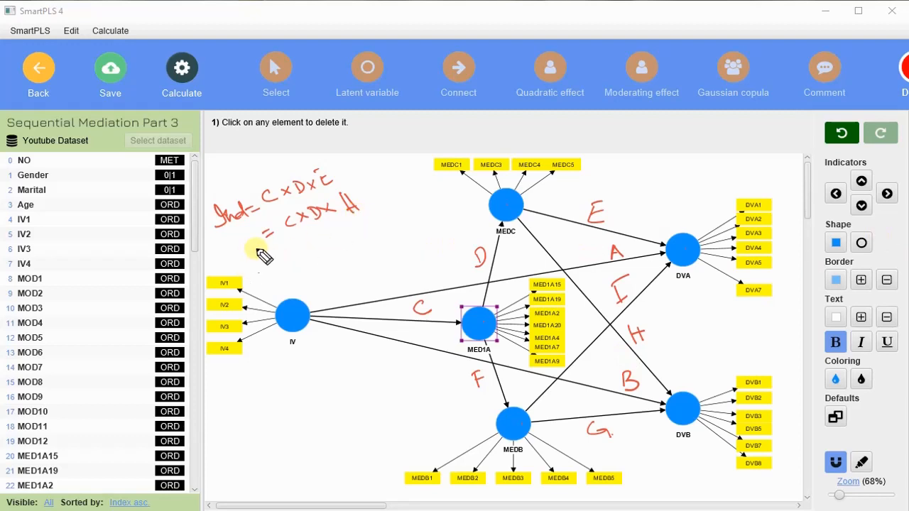
- Handwrite the indirect effect on DVB in green below IV as Ind = C × F × G
left_click_drag(238, 410, 284, 400)
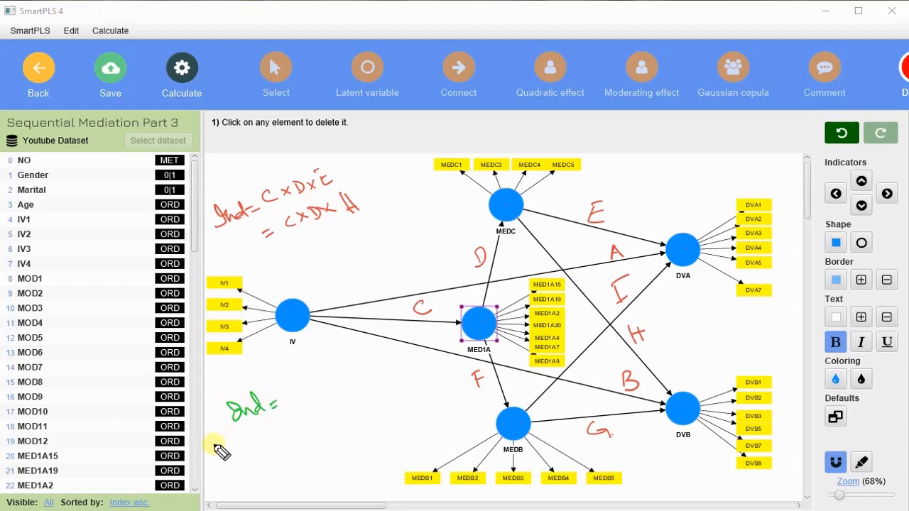
left_click_drag(225, 448, 254, 449)
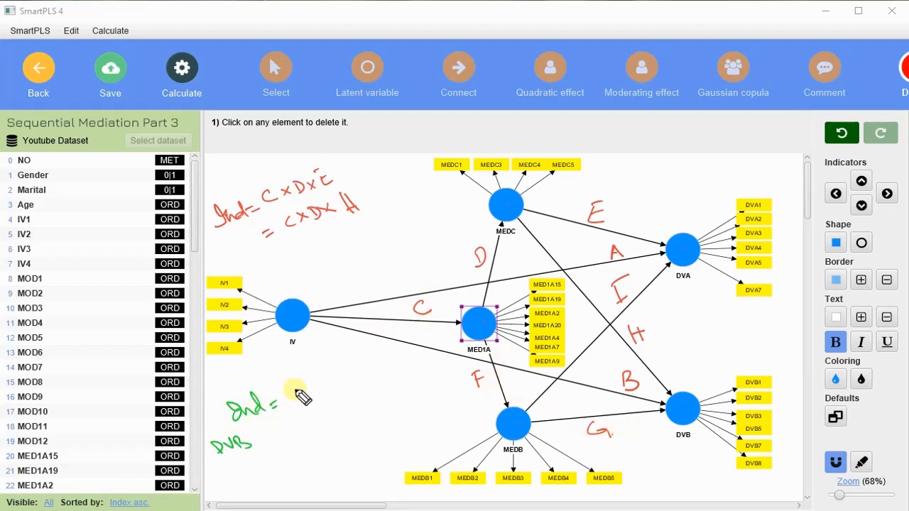
left_click_drag(286, 400, 317, 397)
left_click_drag(321, 374, 329, 389)
left_click_drag(320, 376, 331, 370)
left_click_drag(324, 383, 337, 387)
mouse_move(336, 377)
left_mouse_down()
mouse_move(347, 384)
mouse_move(365, 373)
left_mouse_up()
- Add the second indirect effect through MEDB, = C × F × I, beneath the green formula
left_click_drag(283, 433, 325, 419)
left_click_drag(324, 411, 343, 414)
left_click_drag(339, 405, 348, 407)
left_click_drag(363, 400, 358, 410)
left_click_drag(357, 402, 365, 408)
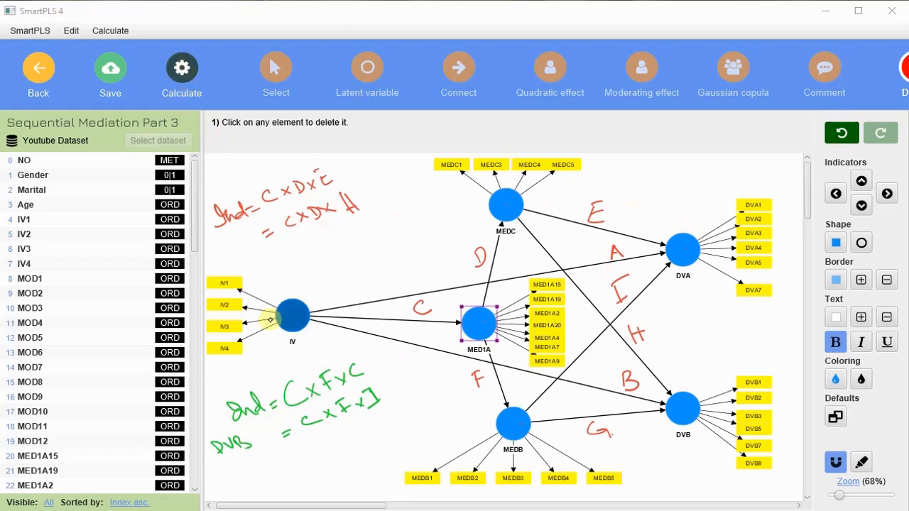
left_click_drag(270, 317, 113, 199)
left_click_drag(493, 316, 608, 391)
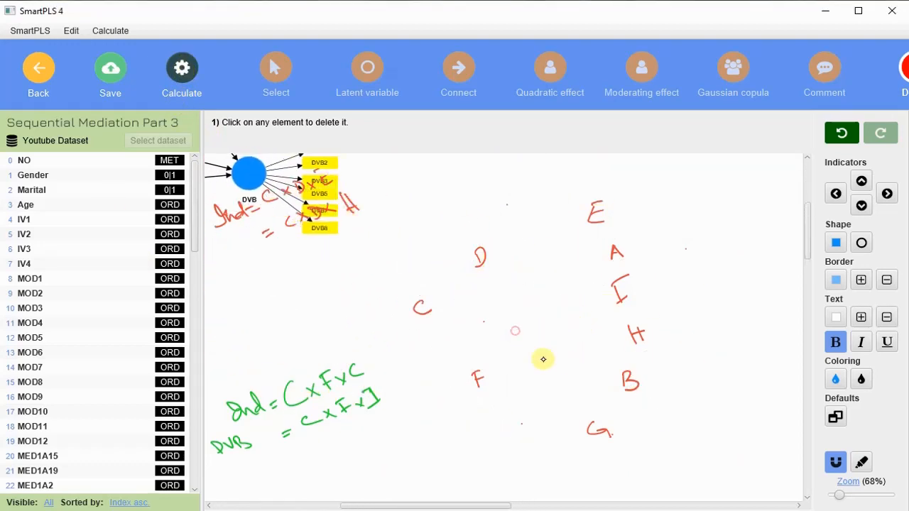
mouse_move(434, 315)
left_mouse_down()
mouse_move(744, 463)
mouse_move(532, 374)
mouse_move(551, 398)
mouse_move(536, 396)
left_mouse_up()
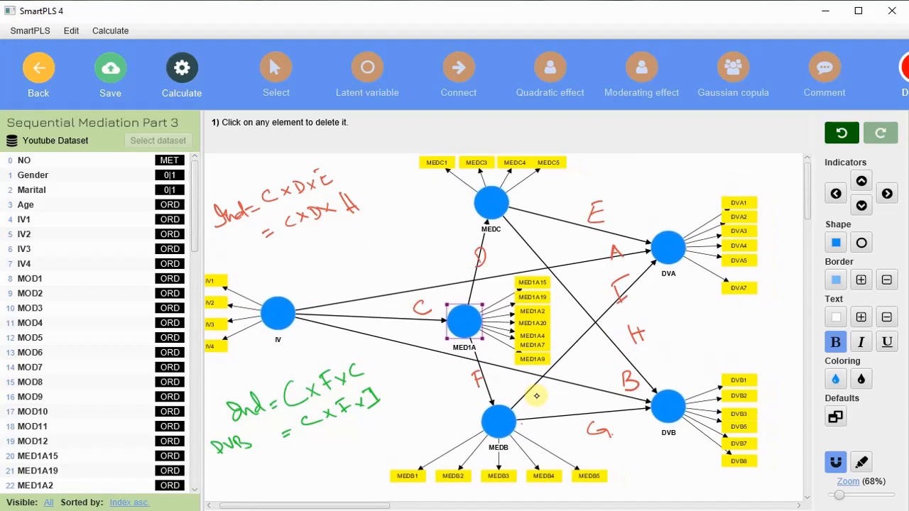
left_click(185, 78)
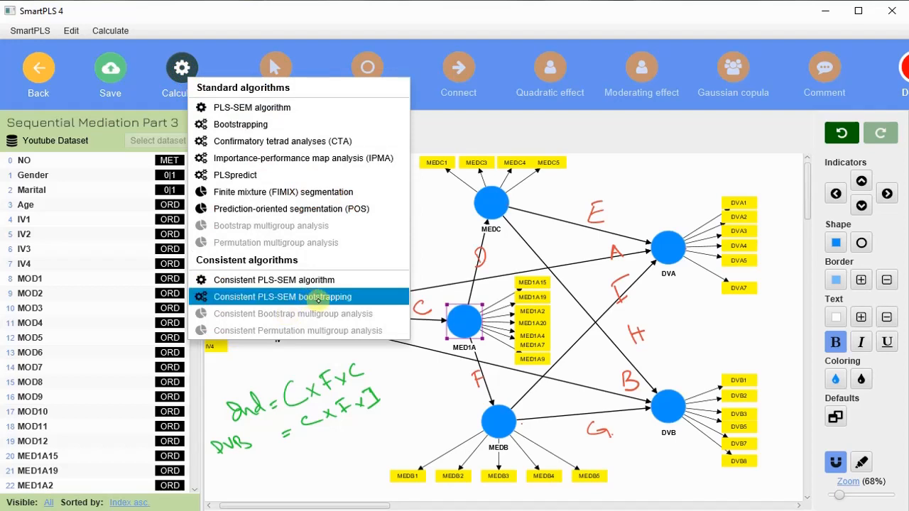
key("Escape")
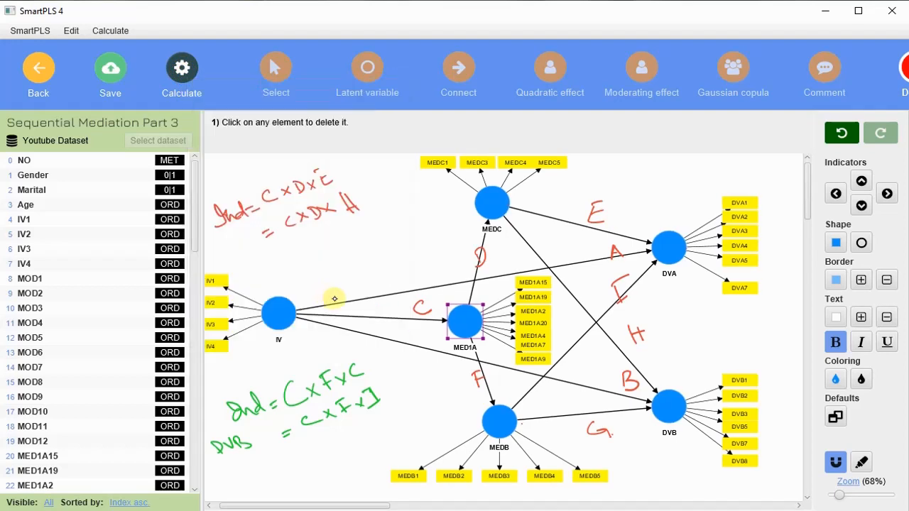
left_click(386, 273)
left_click_drag(390, 278, 402, 280)
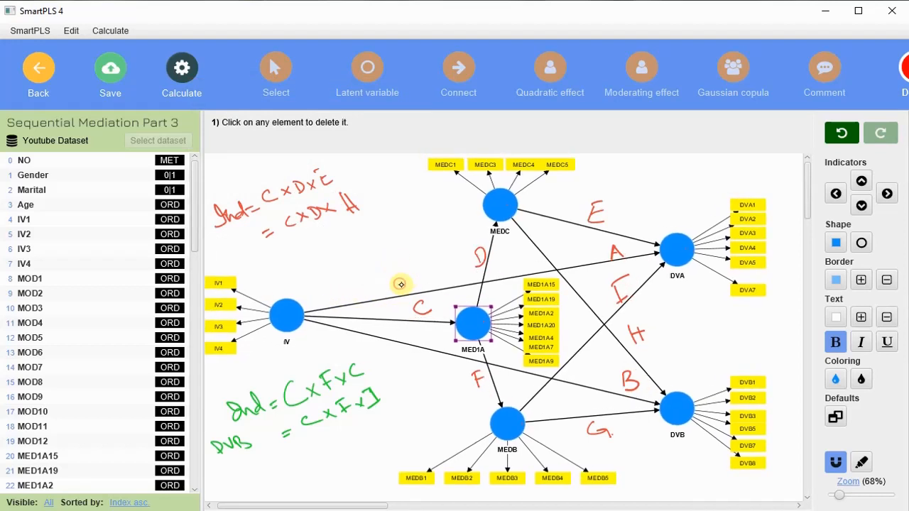
- Run consistent PLS-SEM bootstrapping with the Path weighting scheme and Standardized results
left_click(176, 87)
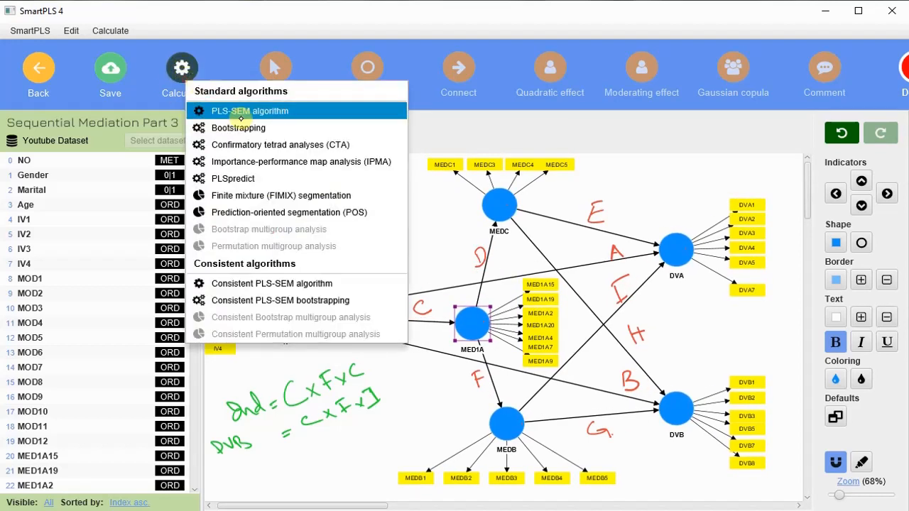
left_click(350, 302)
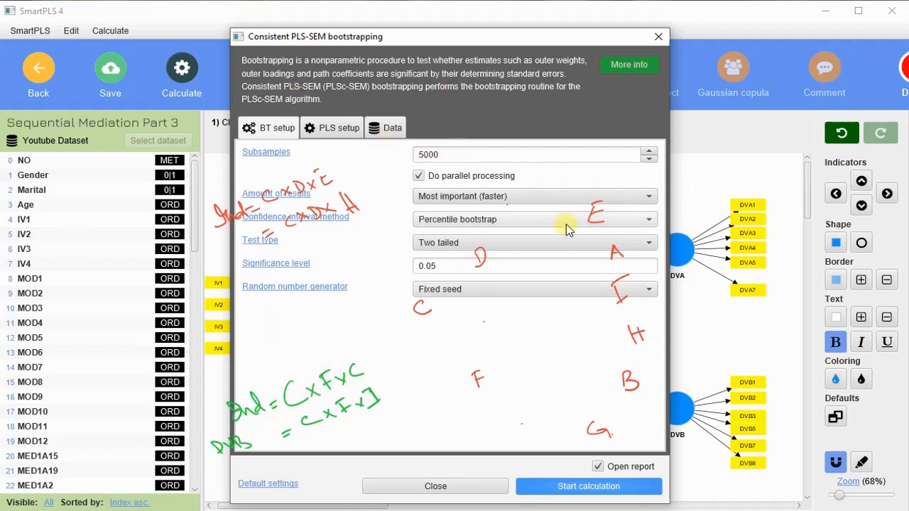
left_click(522, 223)
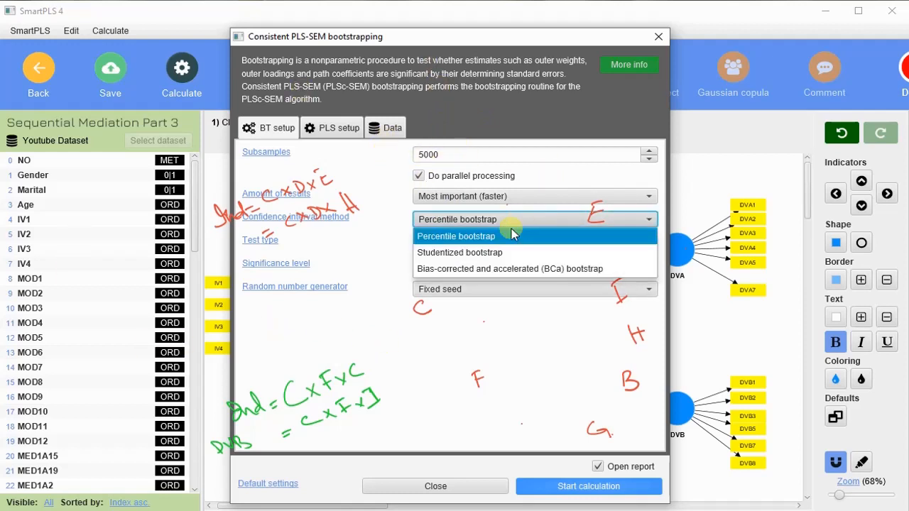
left_click(351, 135)
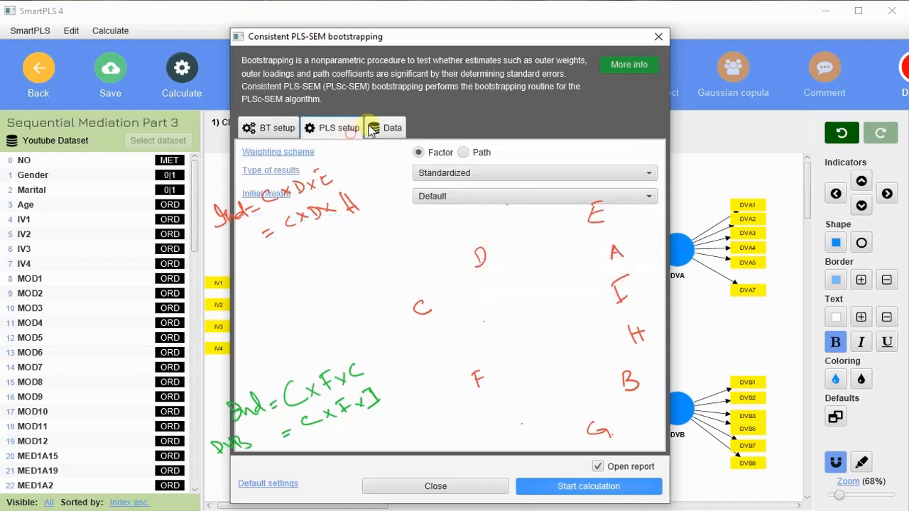
left_click(465, 153)
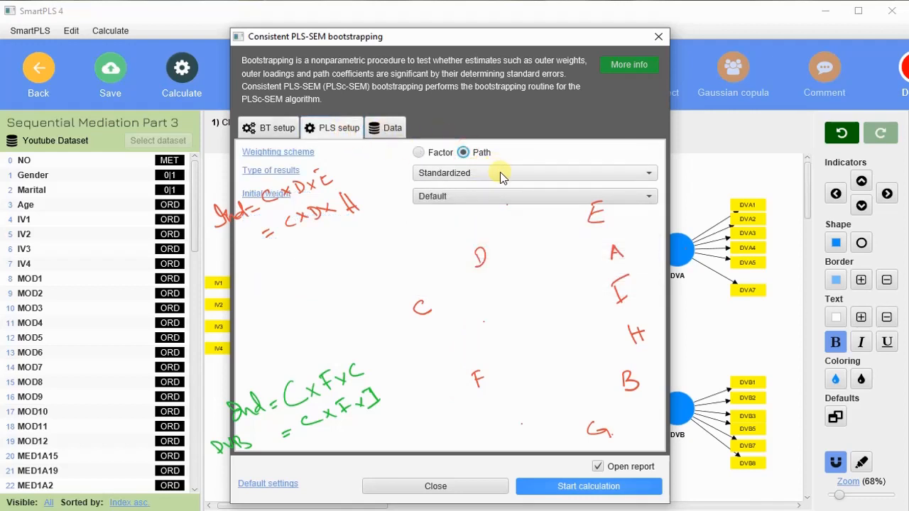
left_click(502, 175)
left_click(500, 174)
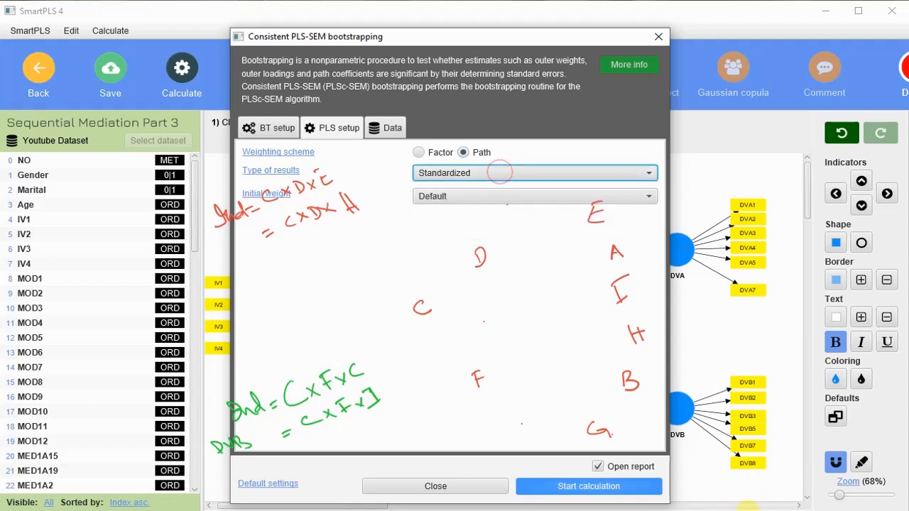
left_click(628, 486)
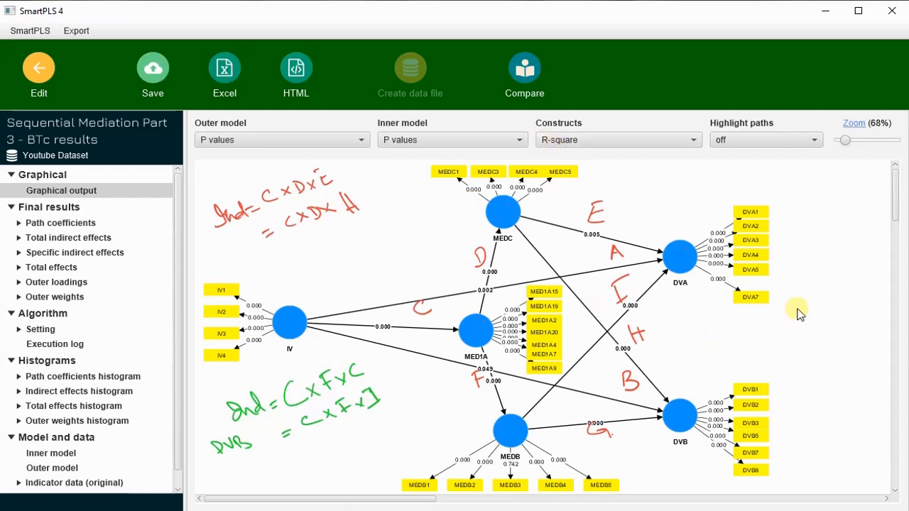
- Display path coefficients and p values on the inner model and clear the handwritten annotations from the diagram
left_click(466, 139)
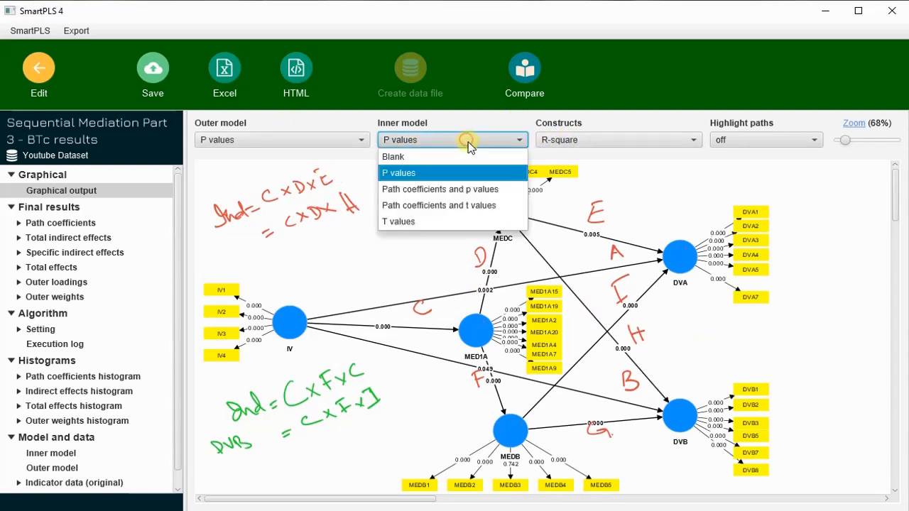
left_click(471, 192)
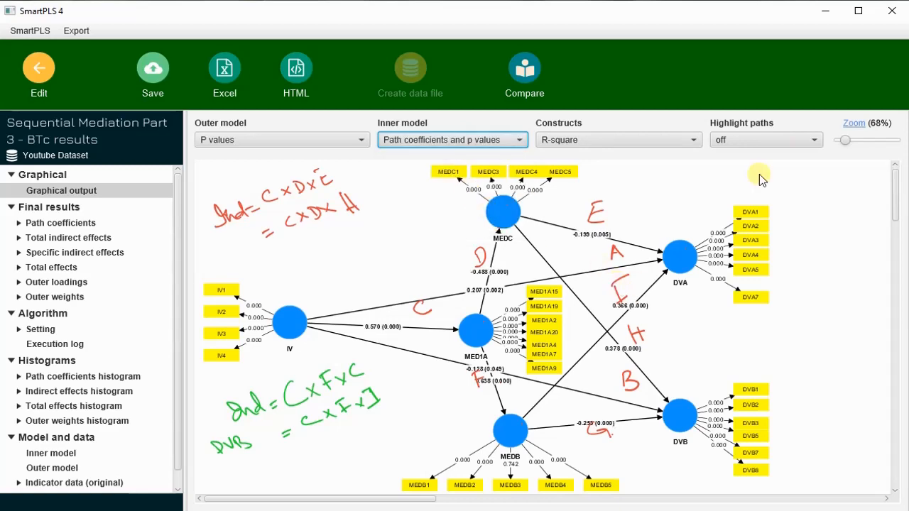
left_click_drag(846, 139, 845, 160)
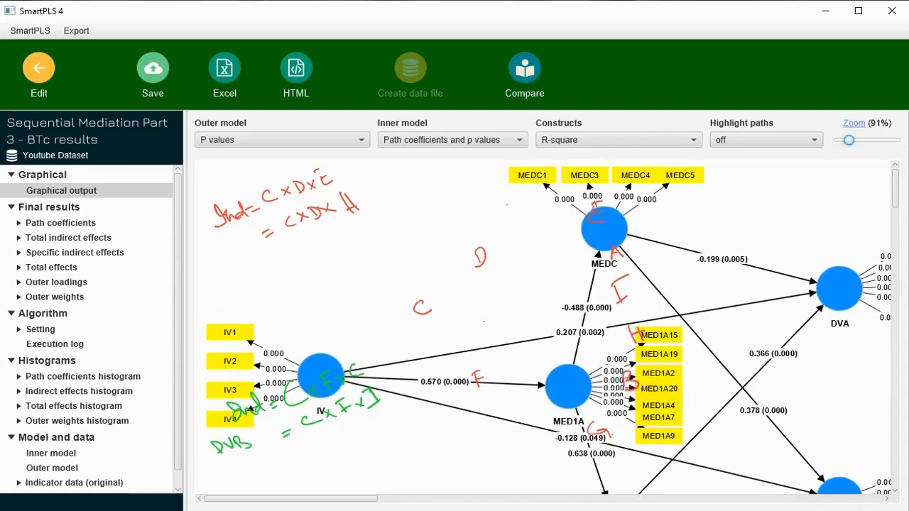
key("Escape")
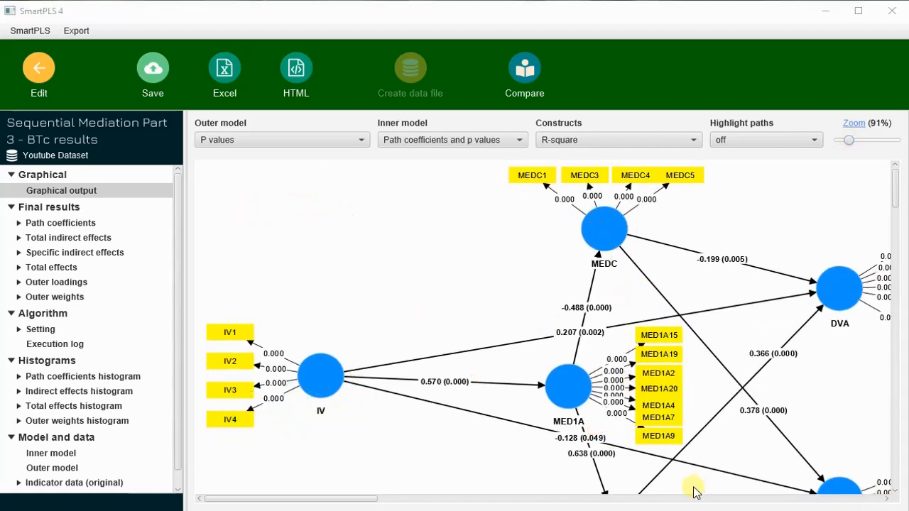
- Reposition MEDB, DVB and the coefficient label of the IV to DVB path to separate the overlapping path values
left_click_drag(328, 498, 378, 504)
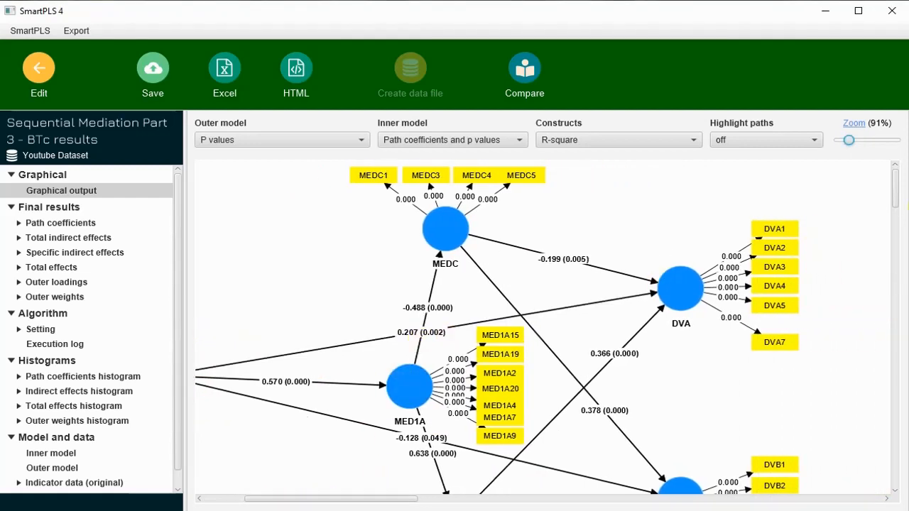
left_click_drag(897, 193, 897, 199)
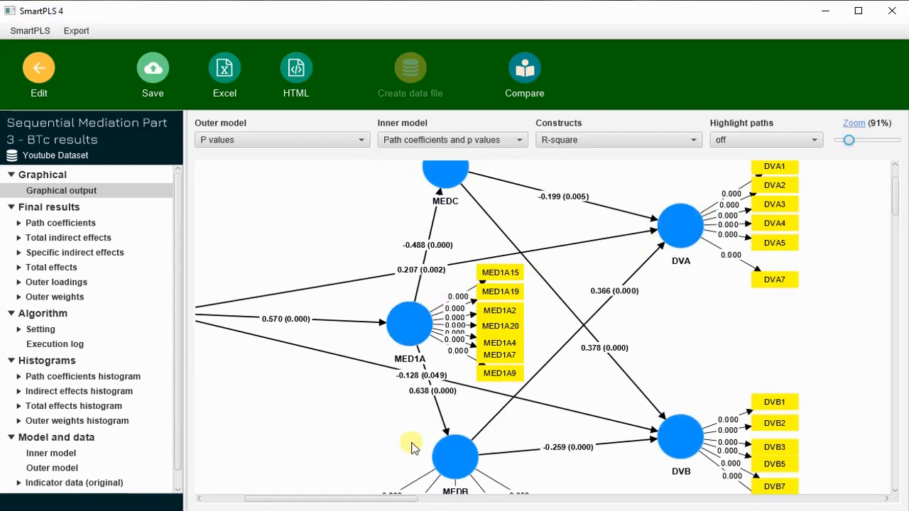
mouse_move(466, 472)
left_mouse_down()
mouse_move(449, 480)
mouse_move(479, 470)
mouse_move(471, 443)
mouse_move(459, 438)
mouse_move(469, 487)
mouse_move(487, 447)
mouse_move(445, 459)
mouse_move(451, 451)
mouse_move(483, 462)
mouse_move(480, 474)
left_mouse_up()
left_click_drag(668, 452, 667, 452)
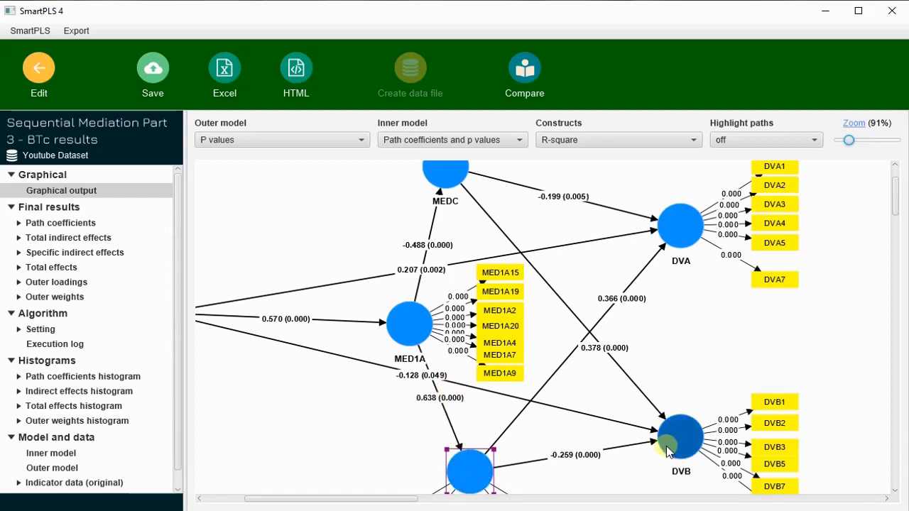
left_click_drag(436, 400, 326, 356)
left_click_drag(686, 443, 714, 457)
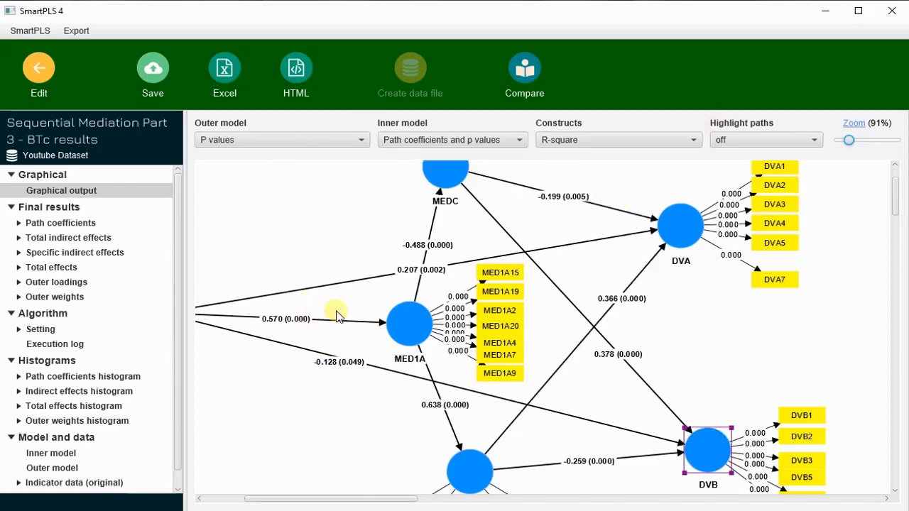
left_click_drag(851, 141, 846, 141)
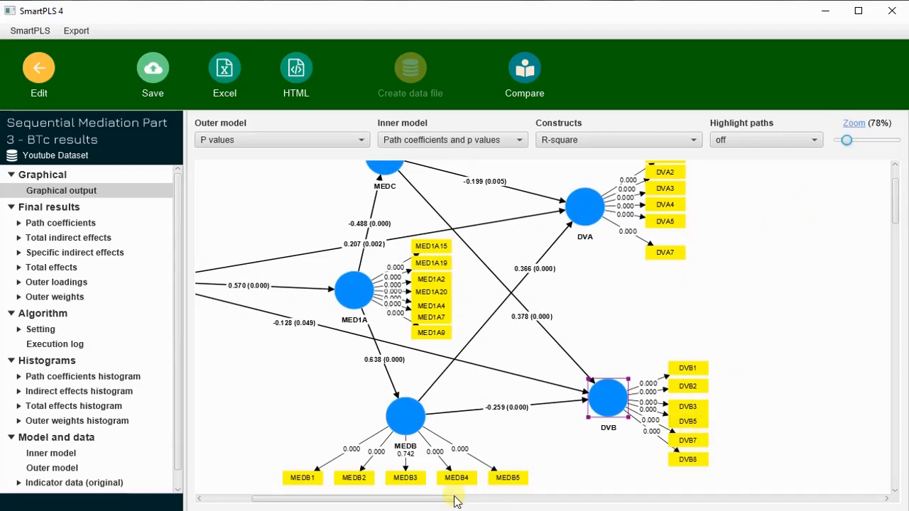
left_click_drag(455, 501, 387, 500)
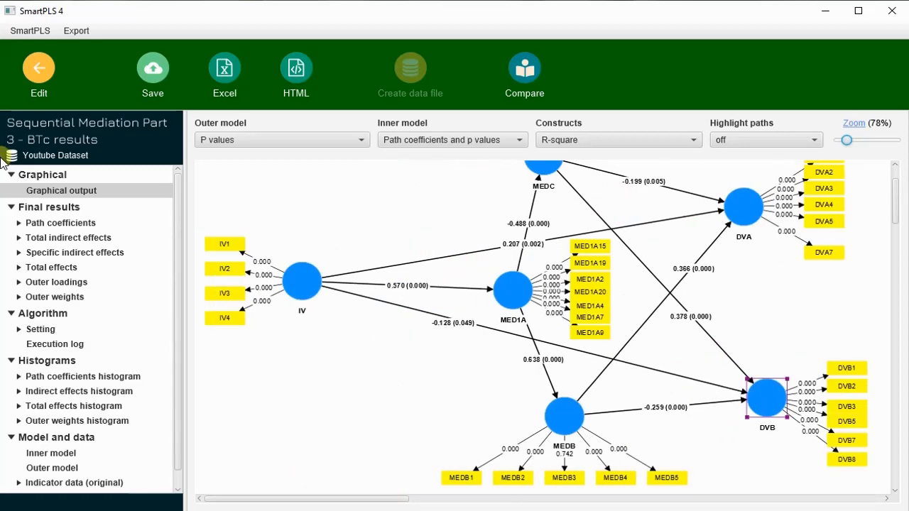
- Examine the path coefficients table, and open the mean, STDEV, T values and p values of the specific indirect effects
left_click(59, 224)
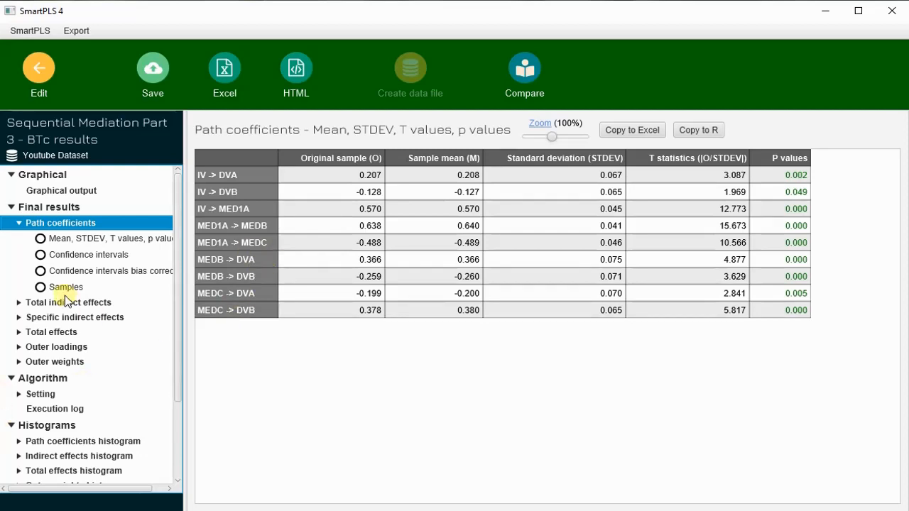
left_click(18, 318)
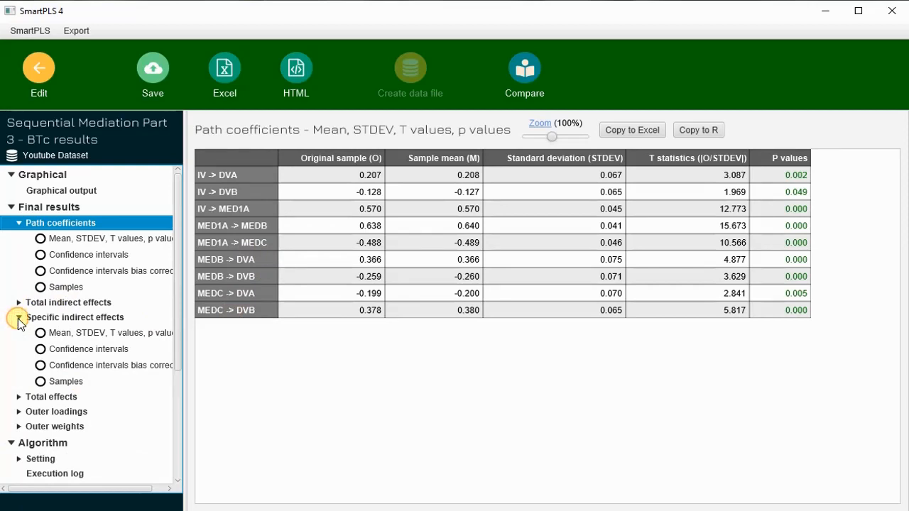
left_click(103, 333)
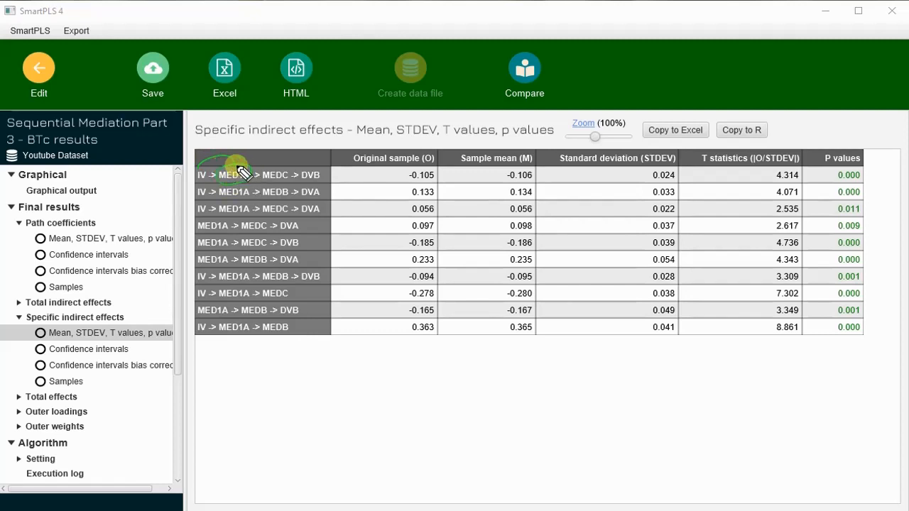
- Mark the IV to DVB and IV to DVA rows through MED1A and MEDC in green, writing Sig beside their p values
mouse_move(260, 168)
left_mouse_down()
mouse_move(263, 158)
mouse_move(284, 175)
left_mouse_up()
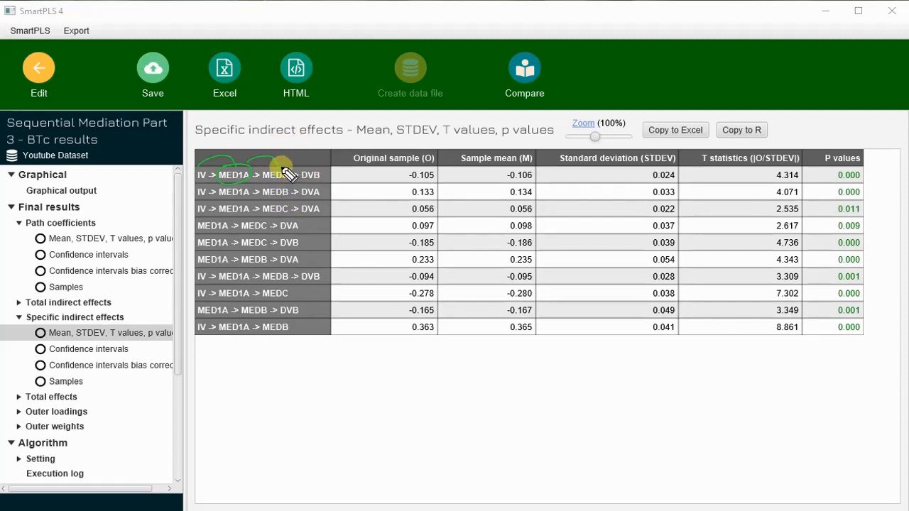
mouse_move(284, 170)
left_mouse_down()
mouse_move(320, 172)
mouse_move(297, 181)
mouse_move(320, 167)
left_mouse_up()
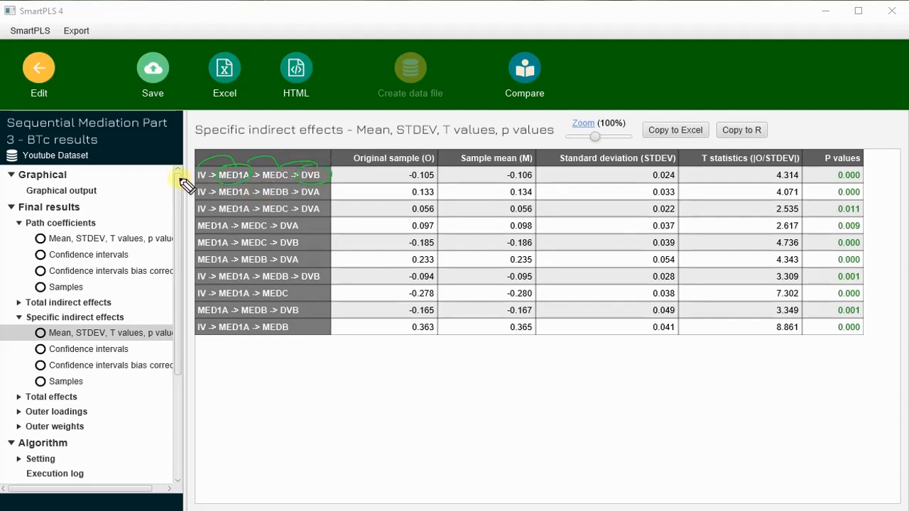
mouse_move(190, 210)
left_mouse_down()
mouse_move(197, 197)
mouse_move(224, 208)
mouse_move(328, 208)
left_mouse_up()
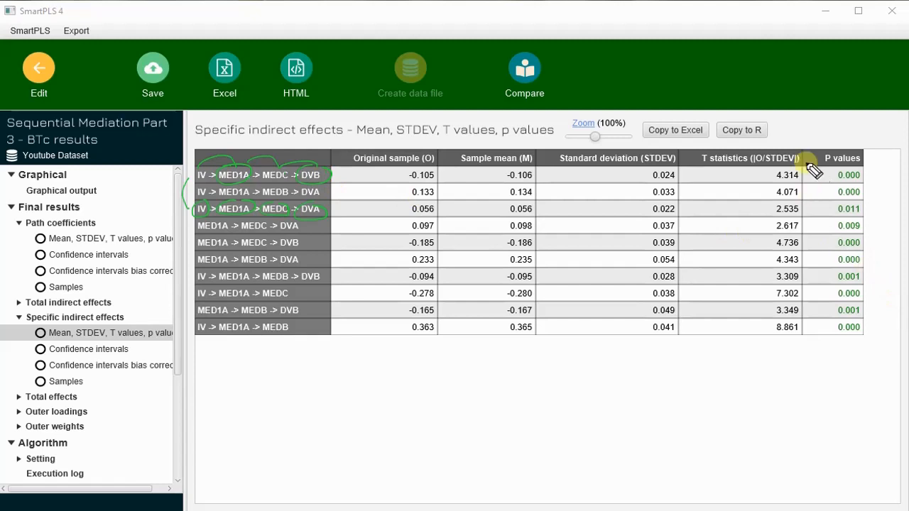
mouse_move(872, 169)
left_mouse_down()
mouse_move(868, 179)
mouse_move(885, 178)
mouse_move(872, 211)
mouse_move(886, 219)
left_mouse_up()
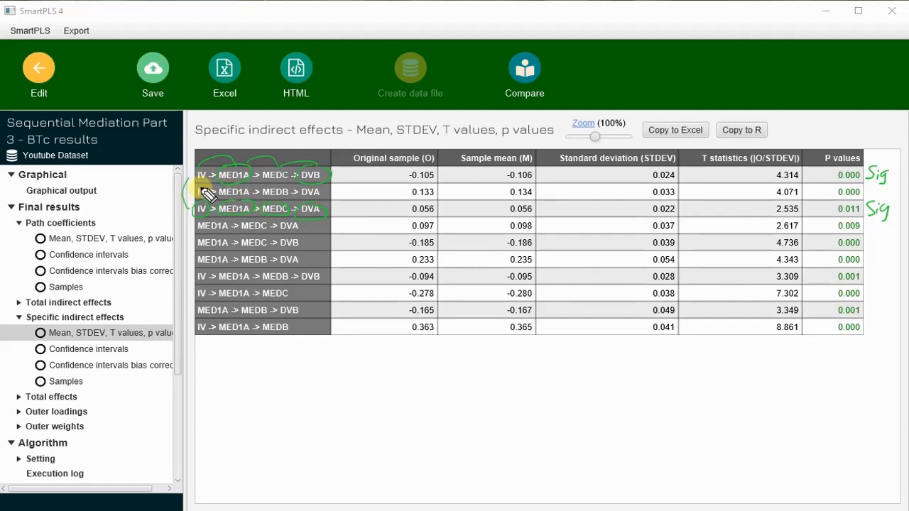
- Circle the IV to DVA and IV to DVB rows through MED1A and MEDB in pink, writing Sig beside their p values
mouse_move(206, 190)
left_mouse_down()
mouse_move(328, 194)
mouse_move(192, 190)
left_mouse_up()
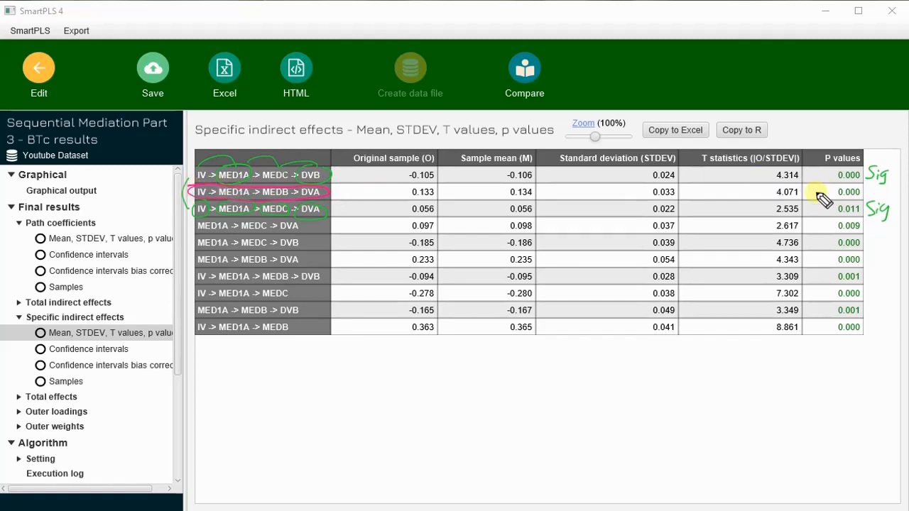
mouse_move(885, 196)
left_mouse_down()
mouse_move(873, 192)
mouse_move(893, 200)
left_mouse_up()
mouse_move(204, 275)
left_mouse_down()
mouse_move(325, 287)
mouse_move(263, 265)
mouse_move(204, 268)
left_mouse_up()
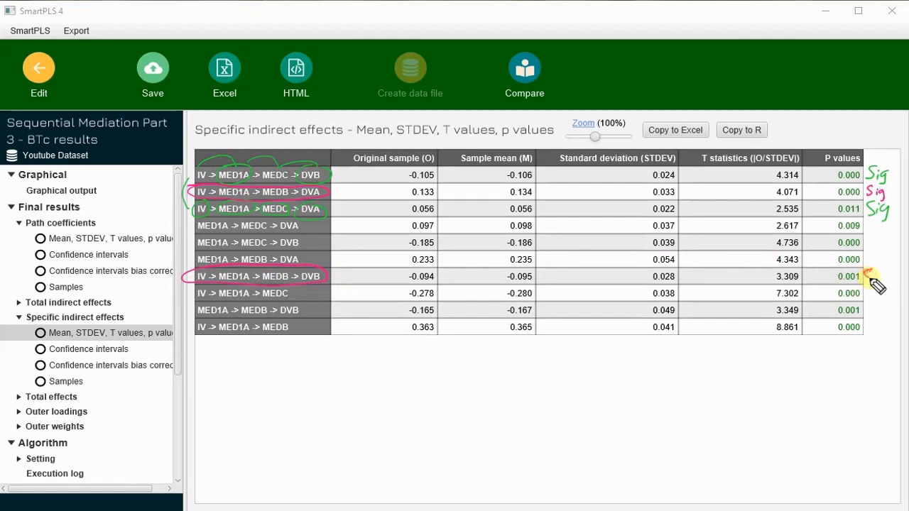
left_click_drag(883, 279, 879, 287)
left_click(894, 281)
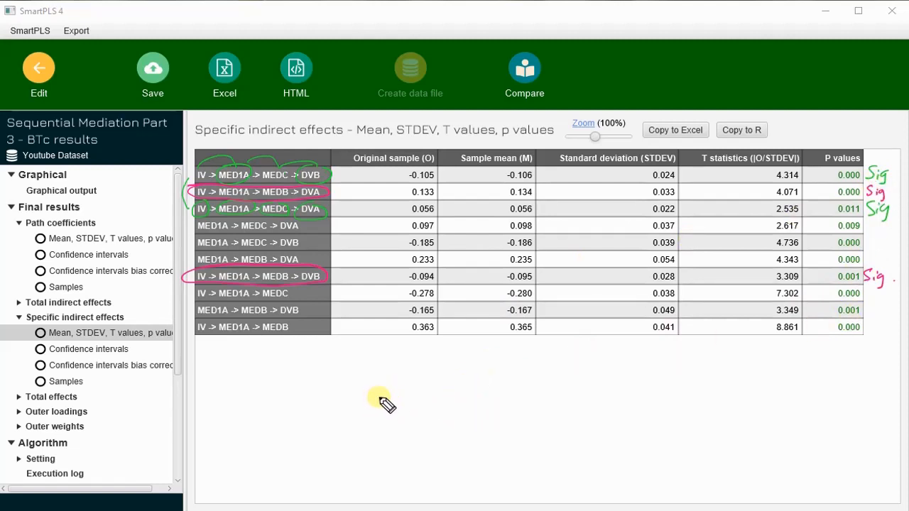
- Handwrite and underline Sequential Mediation and P < 0.05 in pink beneath the specific indirect effects table
mouse_move(380, 402)
left_mouse_down()
mouse_move(471, 380)
mouse_move(490, 364)
mouse_move(507, 386)
mouse_move(532, 387)
mouse_move(568, 348)
mouse_move(604, 355)
mouse_move(625, 345)
left_mouse_up()
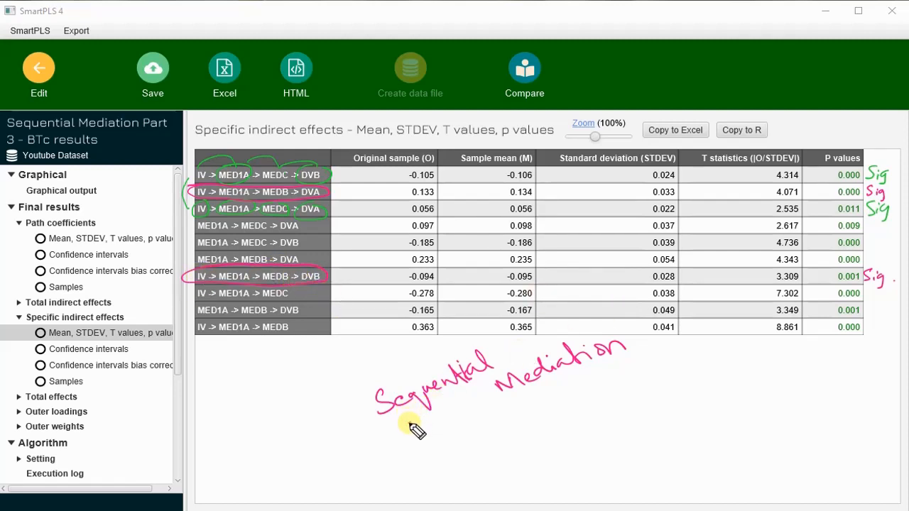
left_click_drag(409, 424, 626, 360)
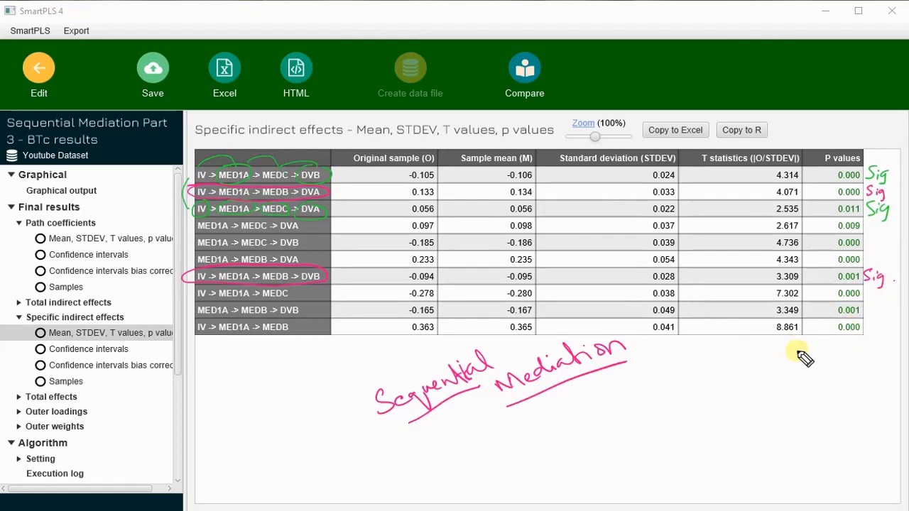
left_click_drag(764, 363, 766, 373)
mouse_move(799, 363)
left_mouse_down()
mouse_move(791, 372)
mouse_move(800, 375)
left_mouse_up()
left_click_drag(814, 363, 813, 372)
left_click(828, 367)
left_click_drag(834, 359, 833, 368)
left_click_drag(843, 354, 841, 369)
left_click_drag(844, 353, 850, 350)
mouse_move(768, 397)
left_mouse_down()
mouse_move(851, 377)
mouse_move(827, 384)
left_mouse_up()
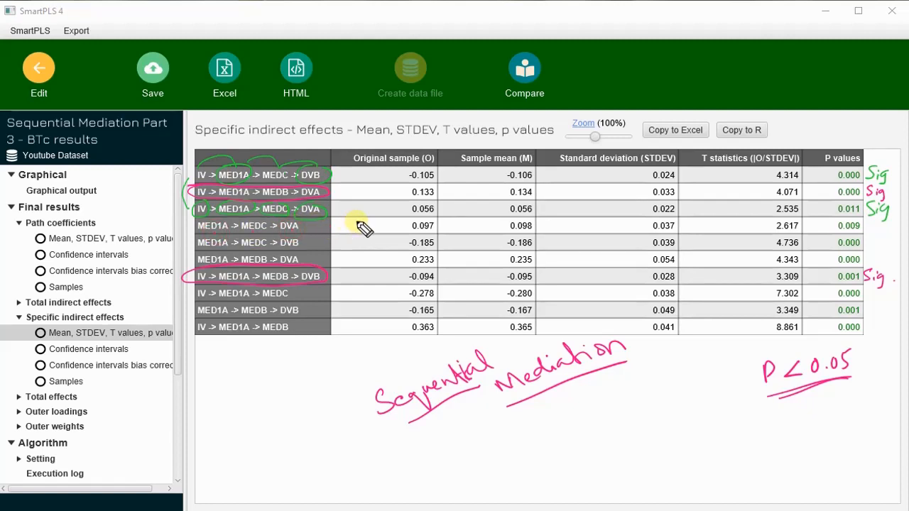
- Mark a pink cross beside each of the six indirect effects that are not full IV-to-DV sequential paths
left_click_drag(355, 223, 374, 257)
mouse_move(367, 256)
left_mouse_down()
mouse_move(374, 263)
mouse_move(361, 296)
left_mouse_up()
mouse_move(362, 288)
left_mouse_down()
mouse_move(371, 295)
mouse_move(366, 315)
mouse_move(375, 315)
left_mouse_up()
mouse_move(379, 327)
left_mouse_down()
mouse_move(369, 334)
mouse_move(377, 332)
left_mouse_up()
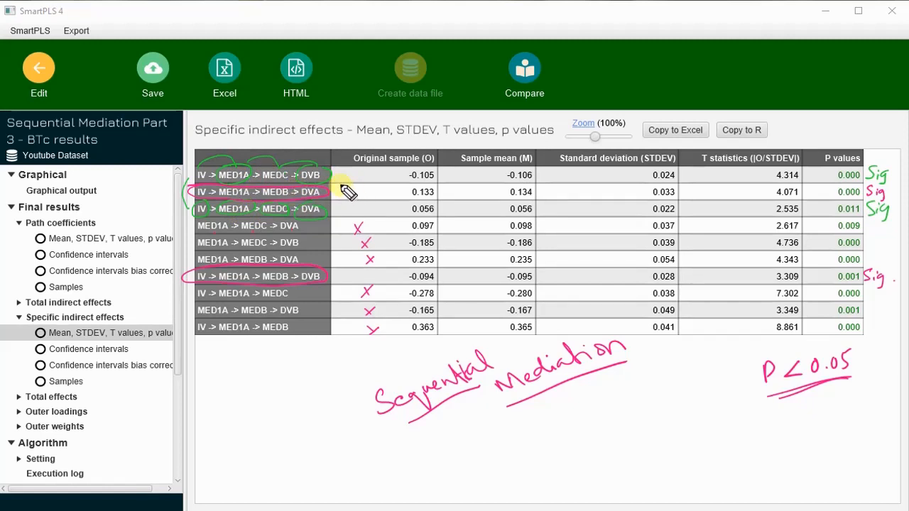
- Label the sequential paths in pink: H5a for MEDB to DVA, H5b for MEDB to DVB, H5c for MEDC to DVB, H5d for MEDC to DVA
mouse_move(342, 184)
left_mouse_down()
mouse_move(341, 199)
mouse_move(348, 191)
mouse_move(367, 199)
left_mouse_up()
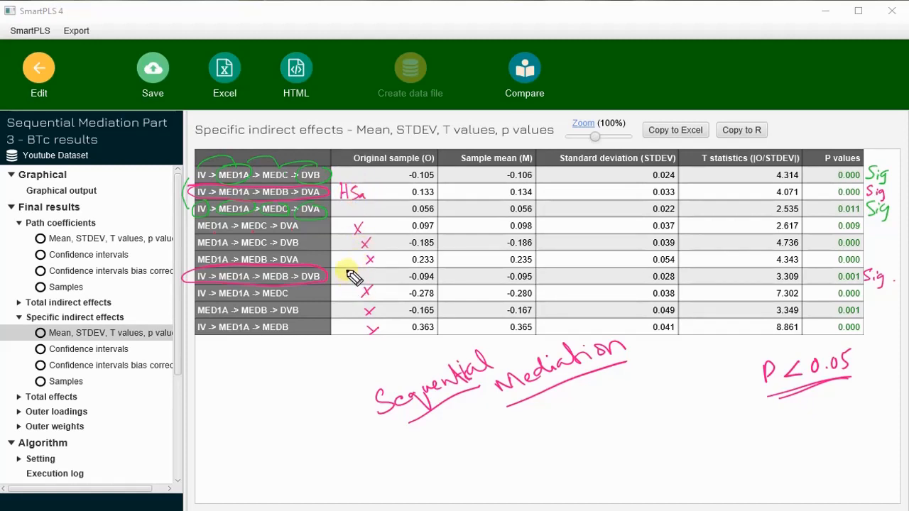
left_click_drag(347, 278, 346, 282)
mouse_move(354, 268)
left_mouse_down()
mouse_move(354, 282)
mouse_move(372, 281)
left_mouse_up()
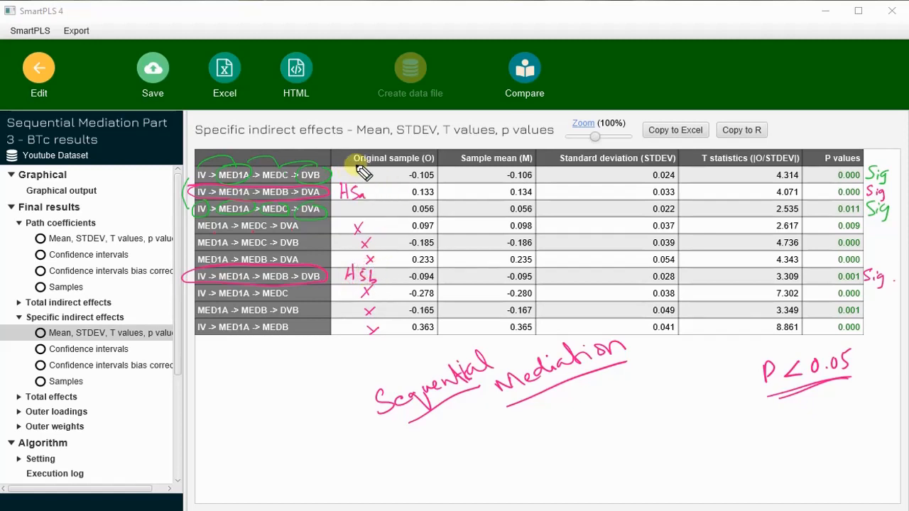
mouse_move(345, 169)
left_mouse_down()
mouse_move(345, 180)
mouse_move(353, 175)
left_mouse_up()
left_click_drag(363, 169, 356, 215)
left_click_drag(350, 210, 360, 216)
left_click_drag(377, 212, 380, 221)
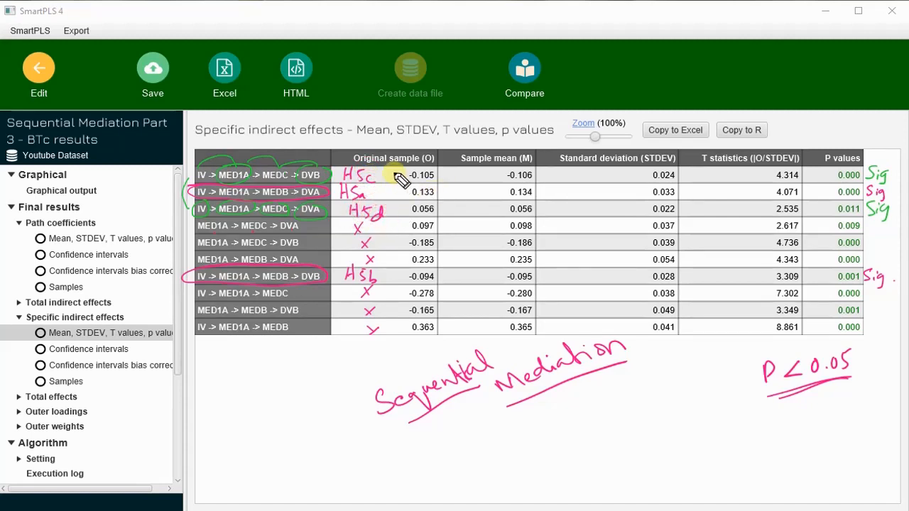
- Write Accepted beside H5c and add ditto marks beside H5a, H5d and H5b
mouse_move(390, 178)
left_mouse_down()
mouse_move(490, 177)
mouse_move(447, 190)
mouse_move(453, 206)
left_mouse_up()
left_click_drag(451, 210, 455, 207)
left_click_drag(449, 281, 458, 278)
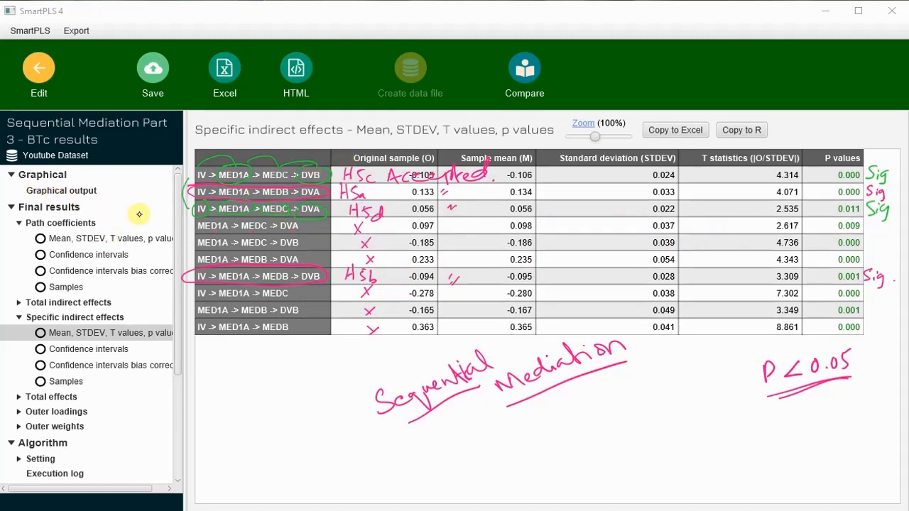
- Display the graphical output with the full path model and clear all handwritten annotations
left_click(82, 193)
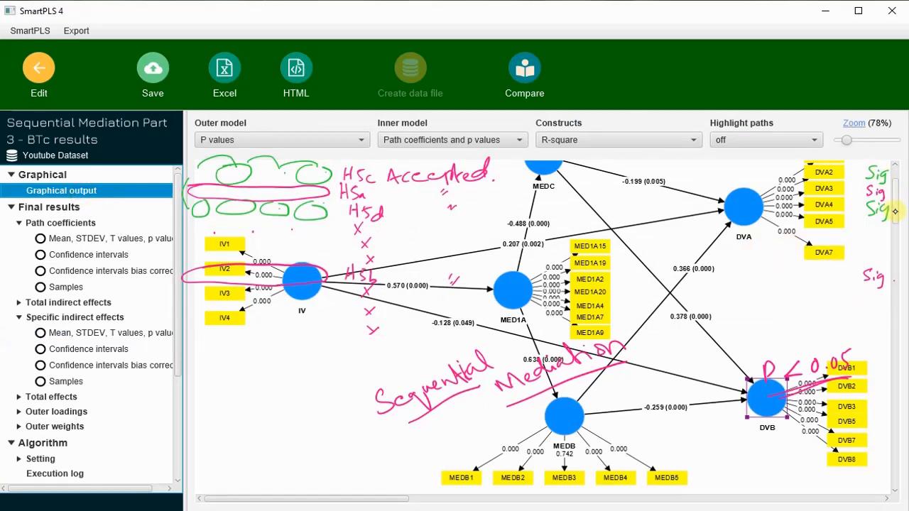
left_click_drag(895, 211, 898, 199)
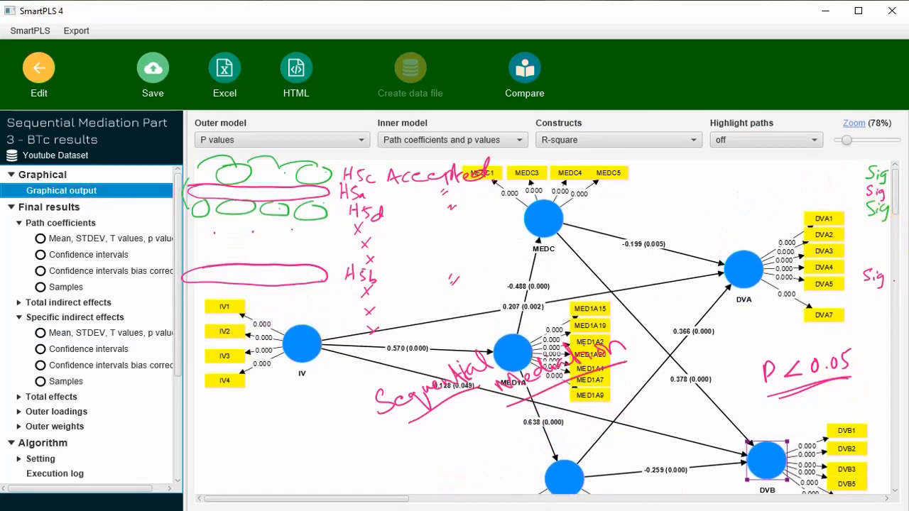
key("Escape")
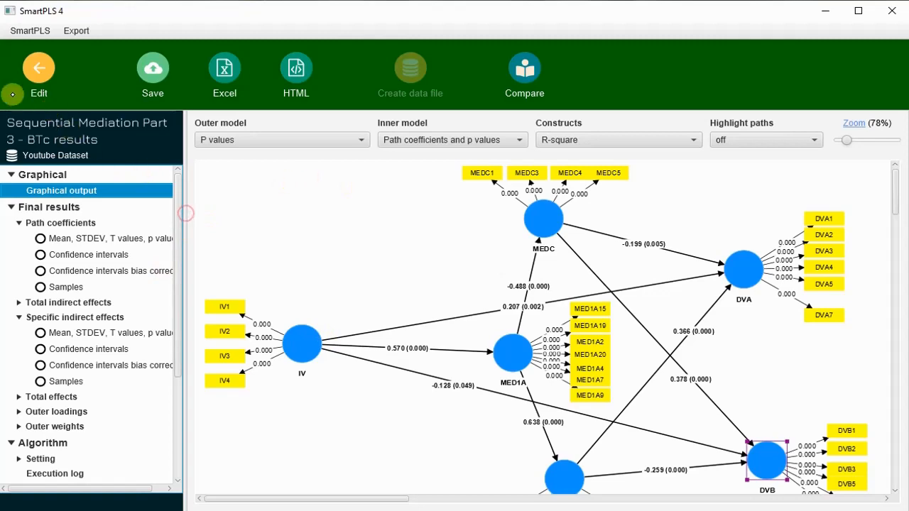
- Return to editing the model and connect IV to both MEDC and MEDB
left_click(37, 78)
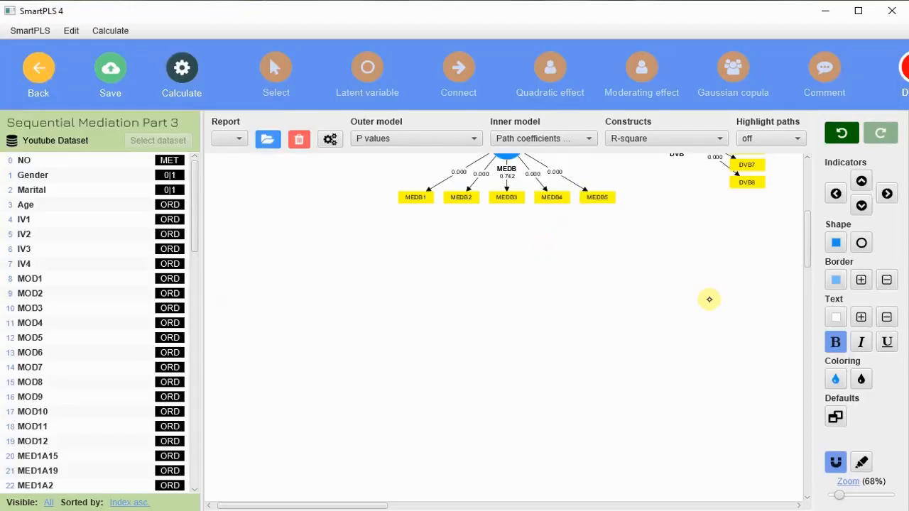
scroll(805, 244, "up", 1)
scroll(805, 244, "up", 5)
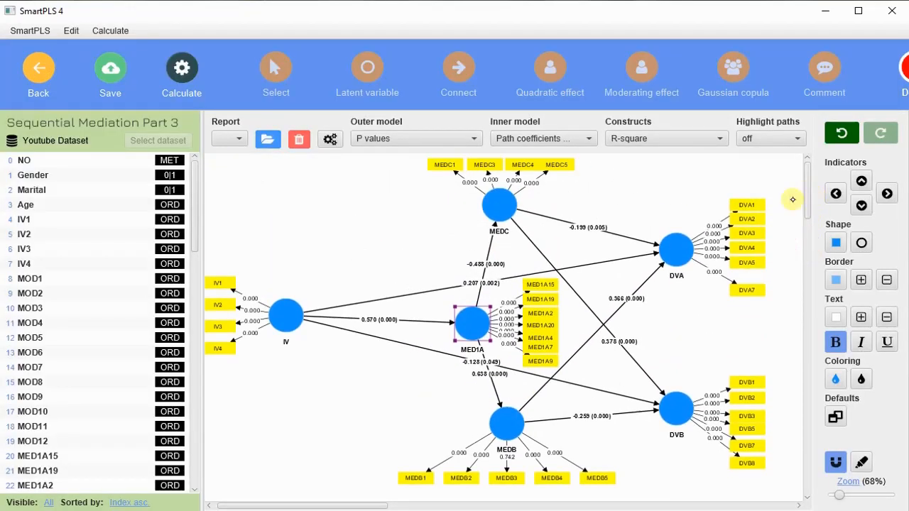
left_click(459, 68)
left_click_drag(304, 304, 410, 301)
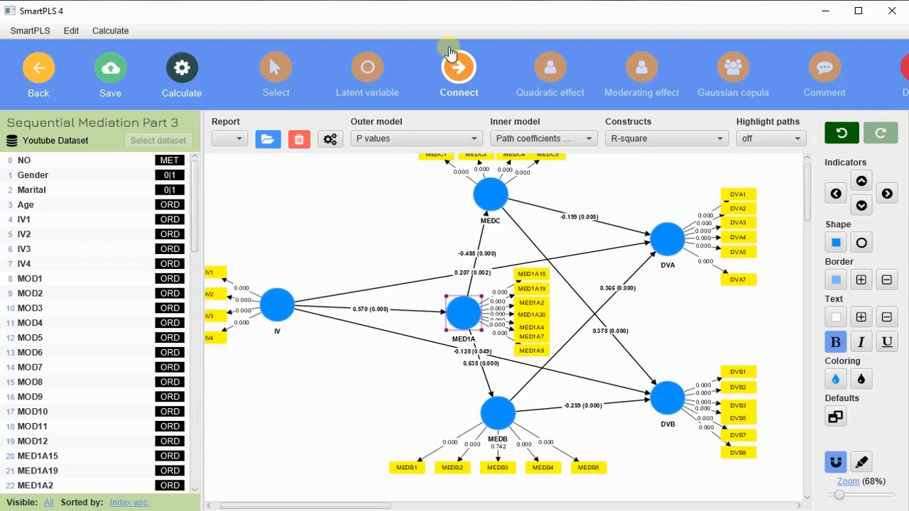
mouse_move(290, 305)
left_mouse_down()
mouse_move(317, 282)
mouse_move(301, 305)
left_mouse_up()
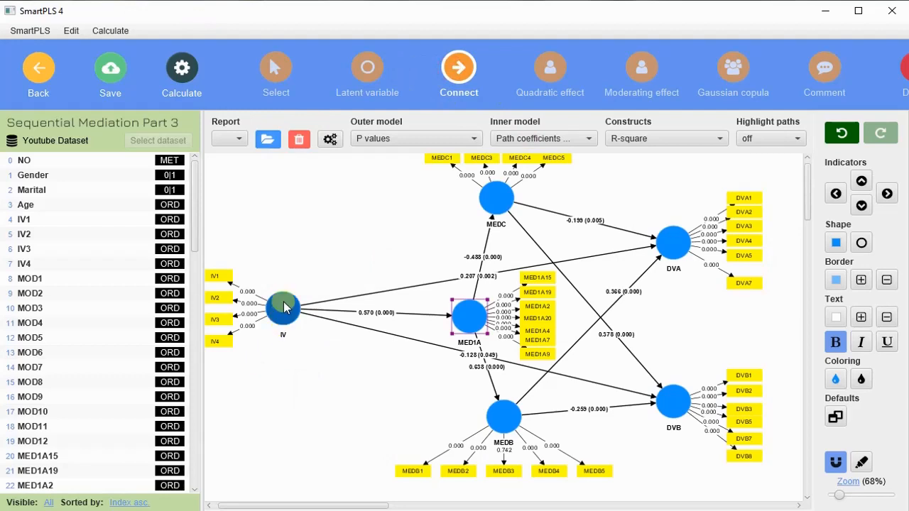
left_click_drag(283, 307, 494, 198)
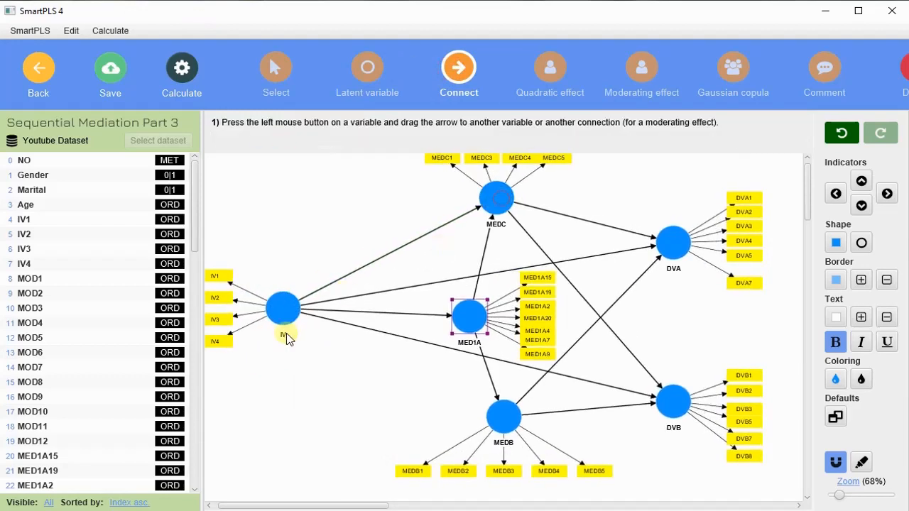
left_click_drag(288, 340, 501, 419)
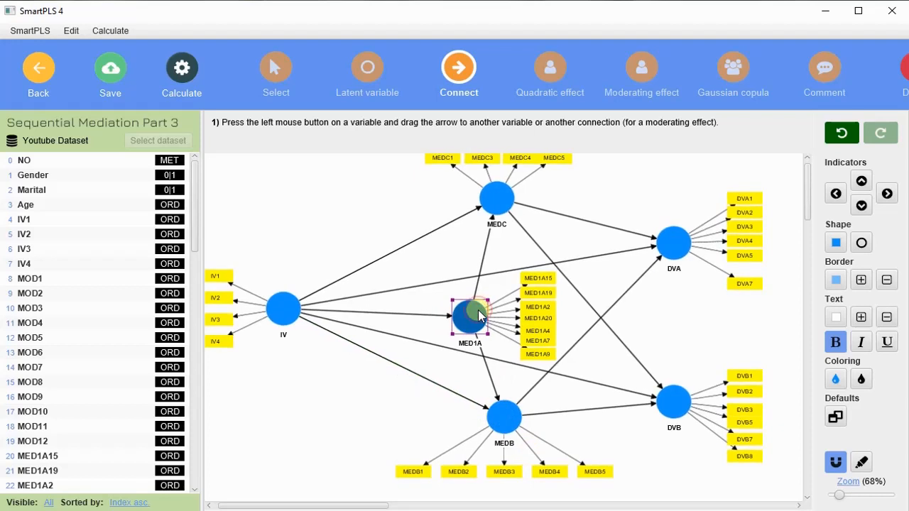
- Connect MED1A directly to both dependent variables, DVA and DVB
left_click_drag(479, 317, 670, 250)
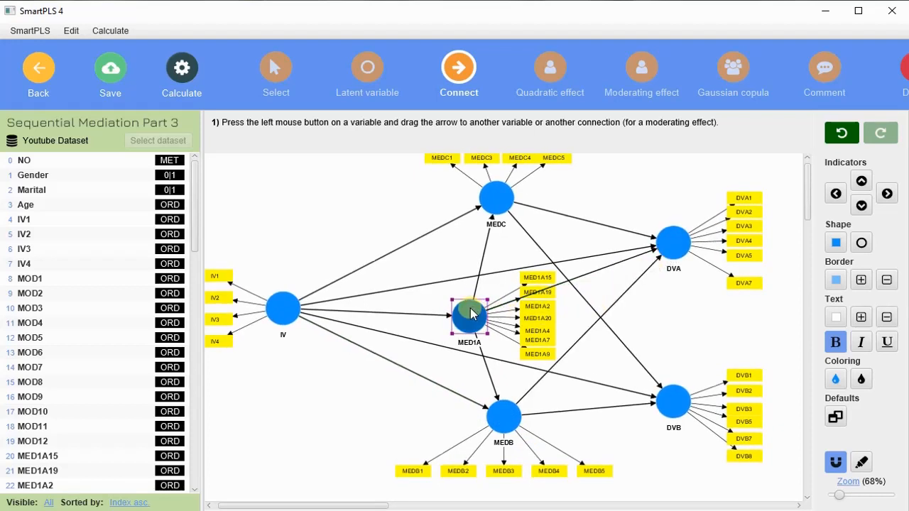
left_click_drag(471, 314, 676, 381)
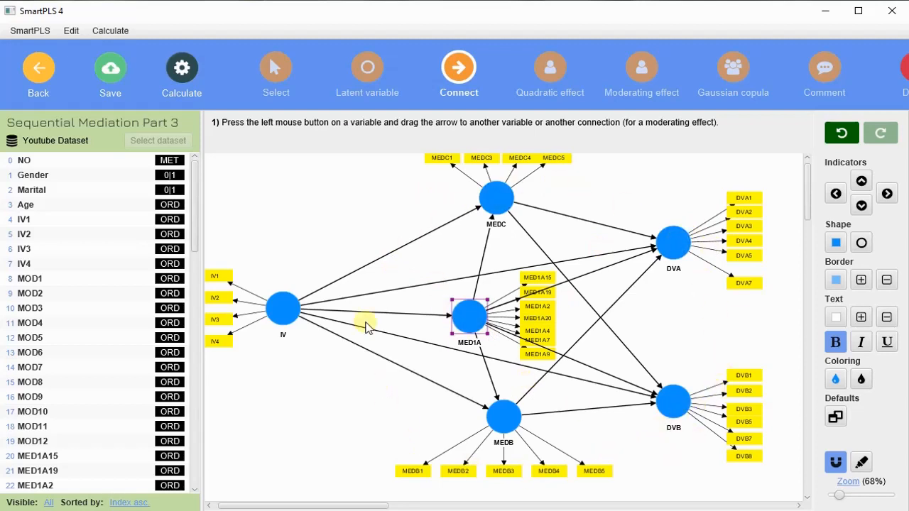
left_click(470, 320)
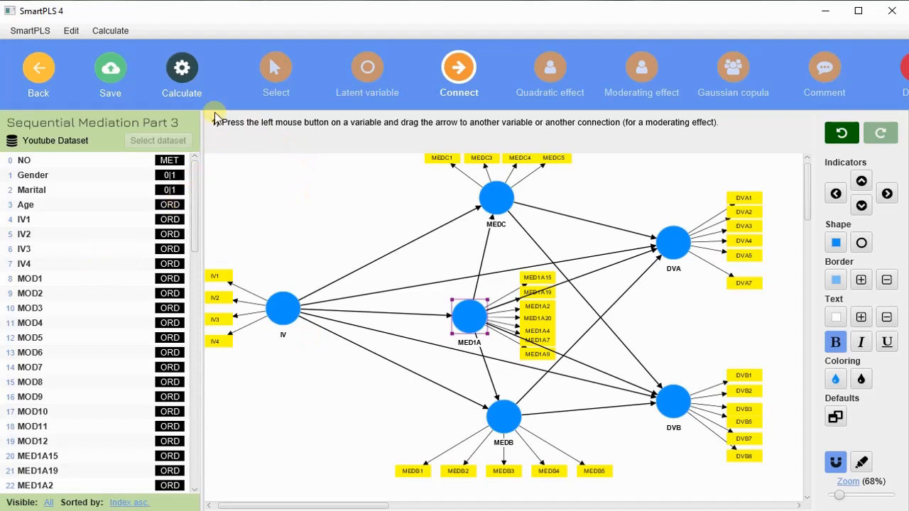
- Review the PLS setup and run consistent PLS-SEM bootstrapping on the extended model with its report opened
left_click(182, 70)
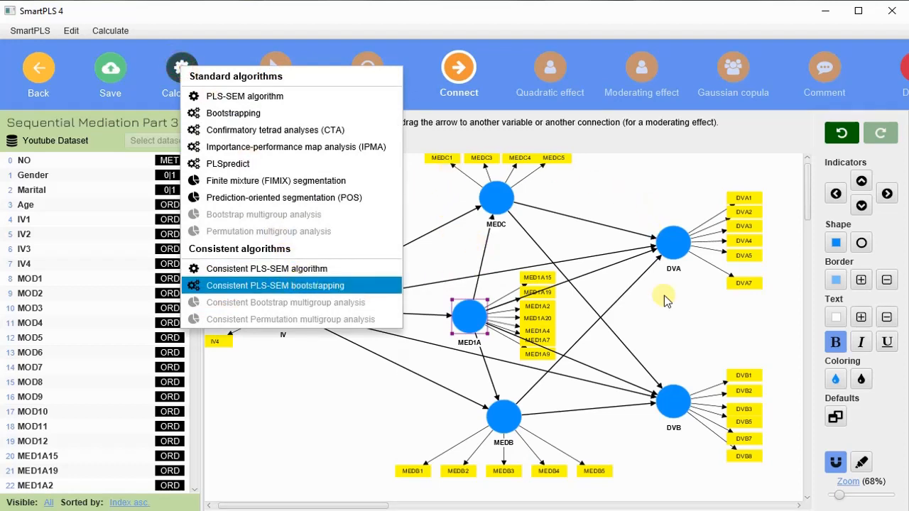
left_click(330, 285)
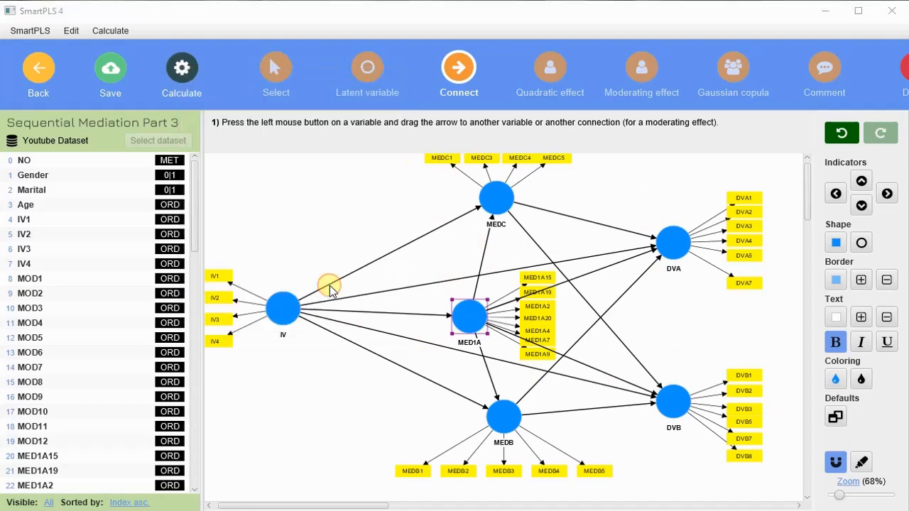
left_click(334, 128)
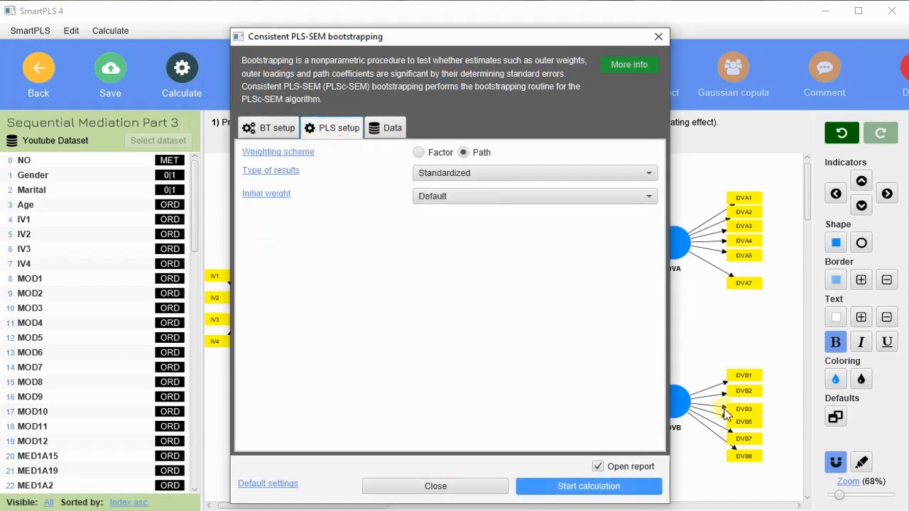
left_click(622, 489)
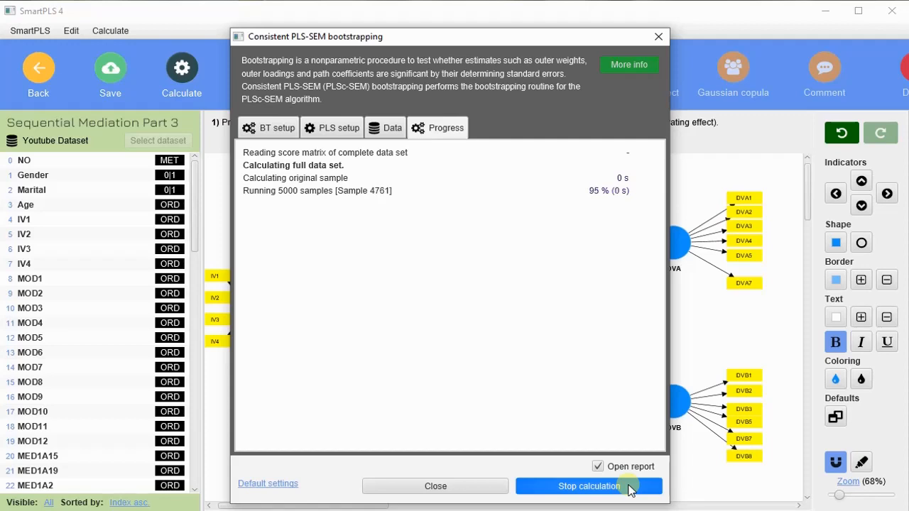
left_click(590, 486)
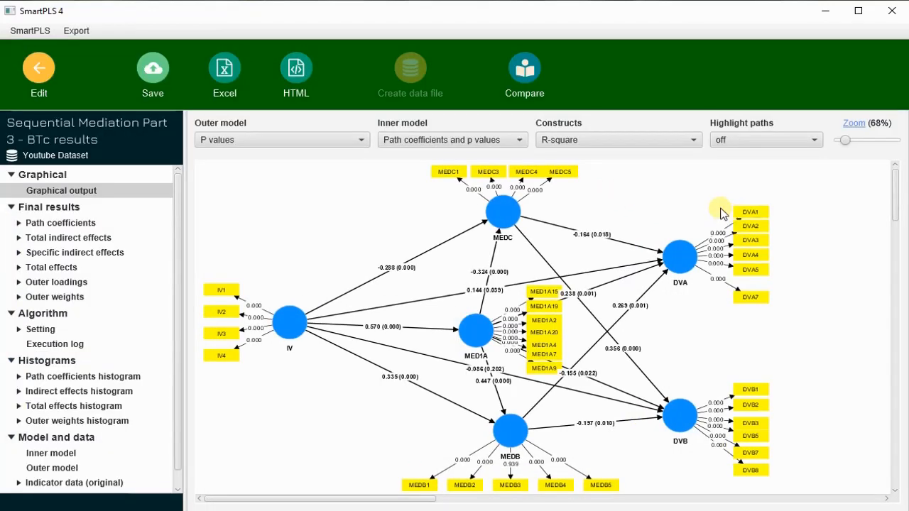
- Show T values for the outer model in the graphical output
left_click(851, 141)
left_click_drag(850, 141, 857, 142)
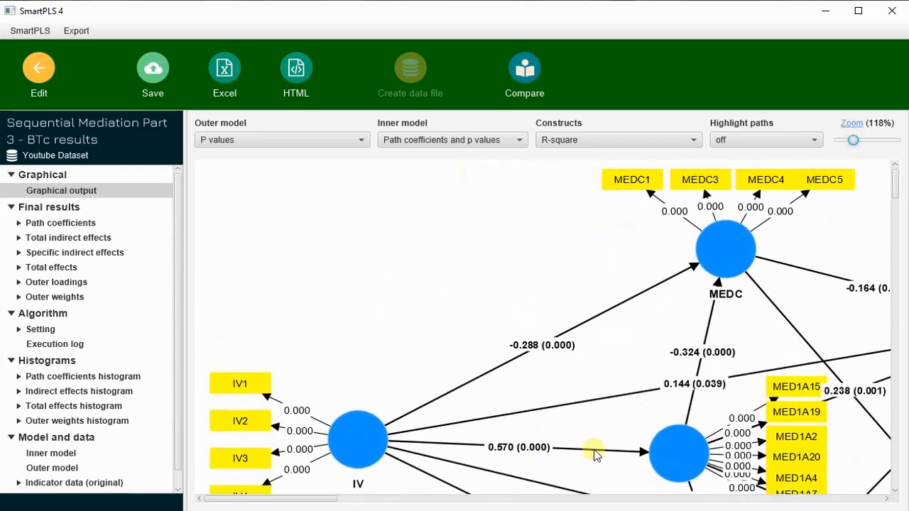
scroll(600, 323, "down", 3)
left_click_drag(320, 499, 368, 505)
scroll(490, 306, "down", 5)
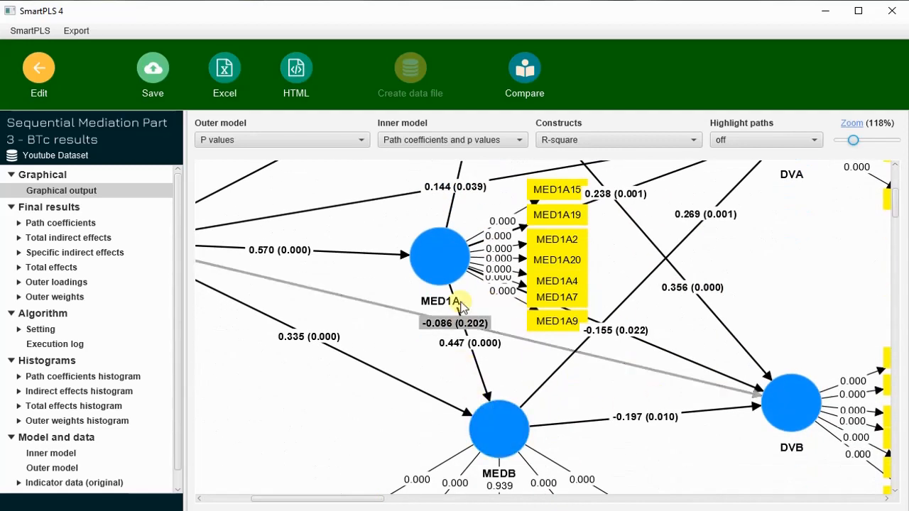
scroll(622, 369, "up", 2)
left_click(269, 140)
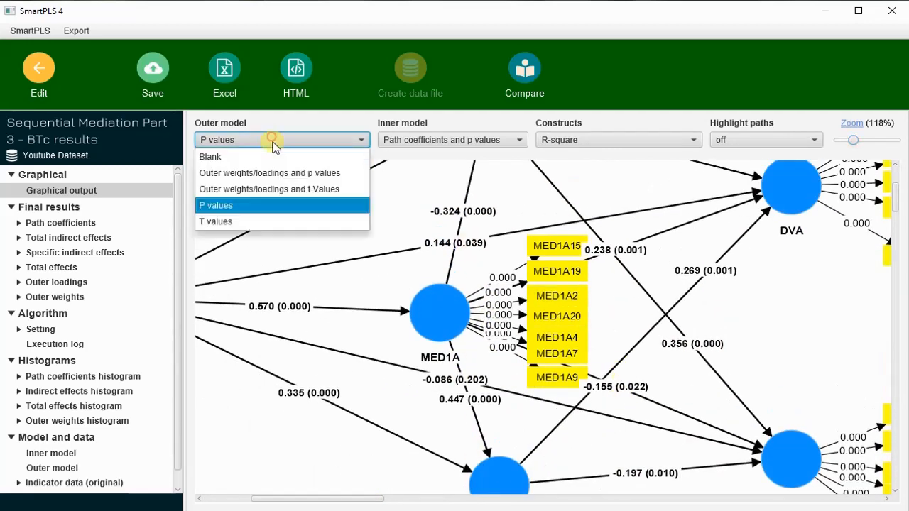
left_click(274, 217)
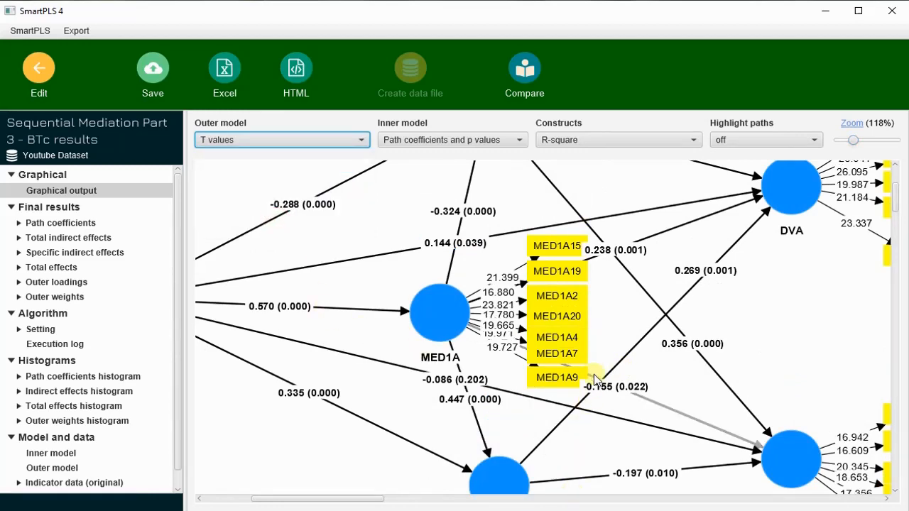
- Examine the path coefficients and p values between IV, the mediators and both dependent variables, along with the indicator T values
scroll(593, 373, "down", 2)
scroll(645, 302, "up", 6)
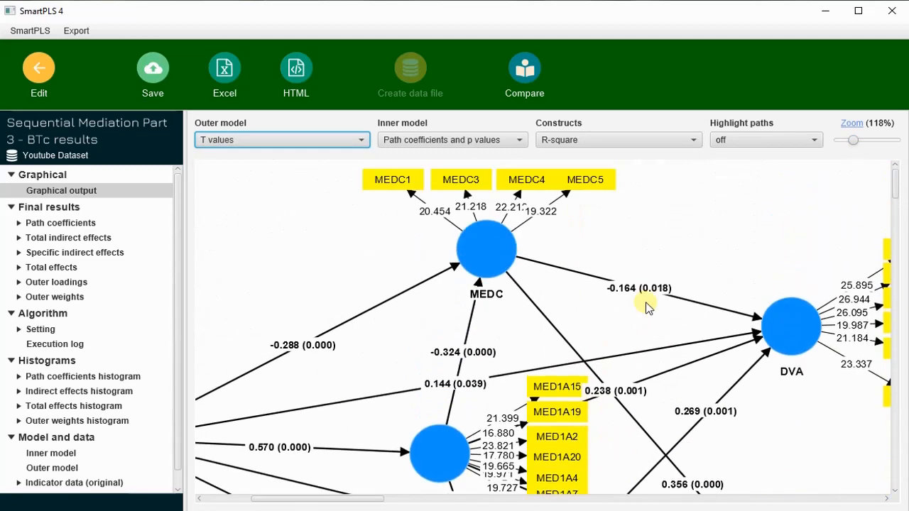
scroll(629, 304, "down", 3)
left_click_drag(377, 500, 348, 500)
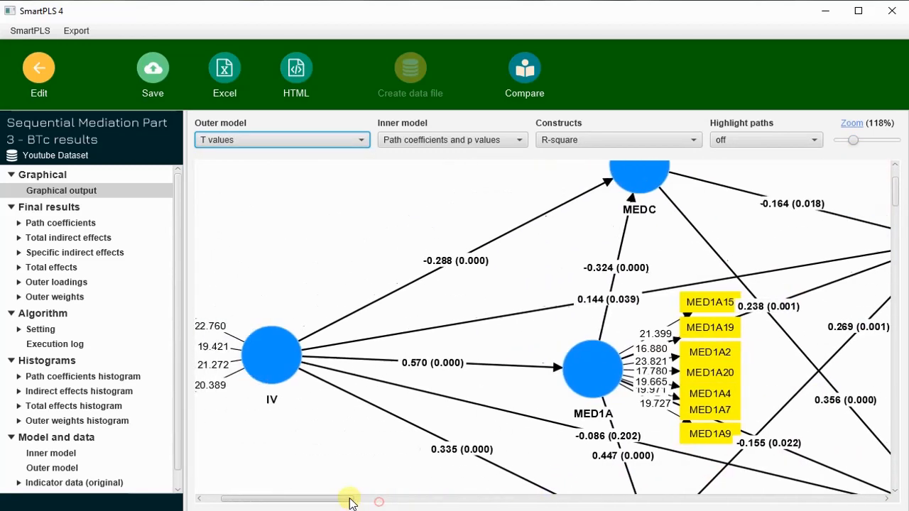
scroll(657, 255, "down", 1)
scroll(659, 258, "up", 2)
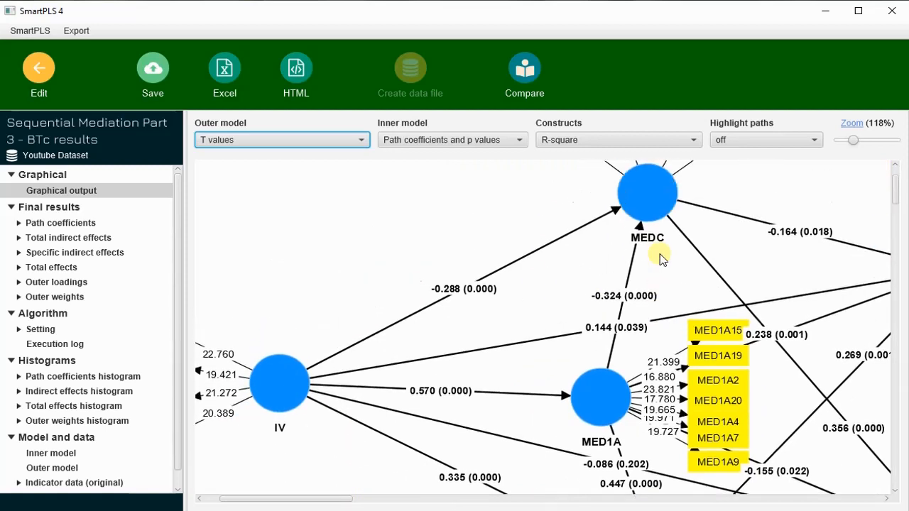
scroll(304, 327, "down", 3)
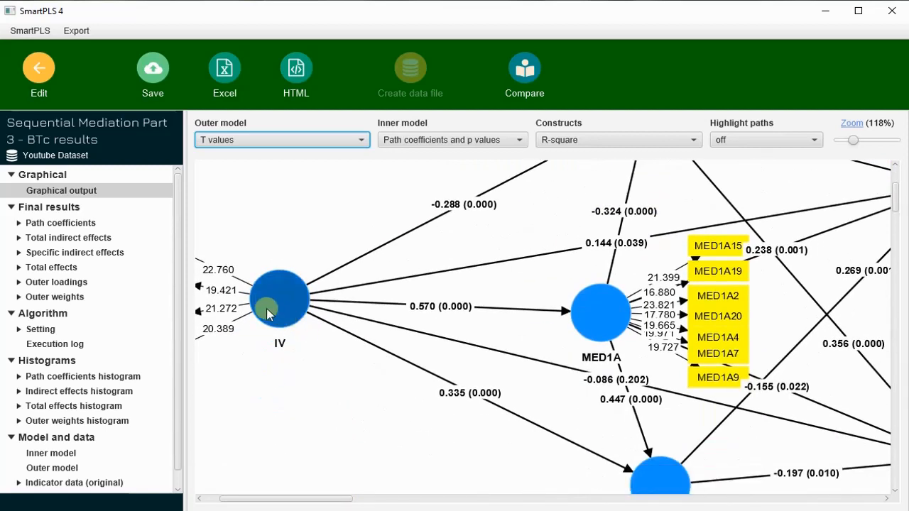
left_click_drag(327, 497, 394, 506)
scroll(713, 346, "up", 4)
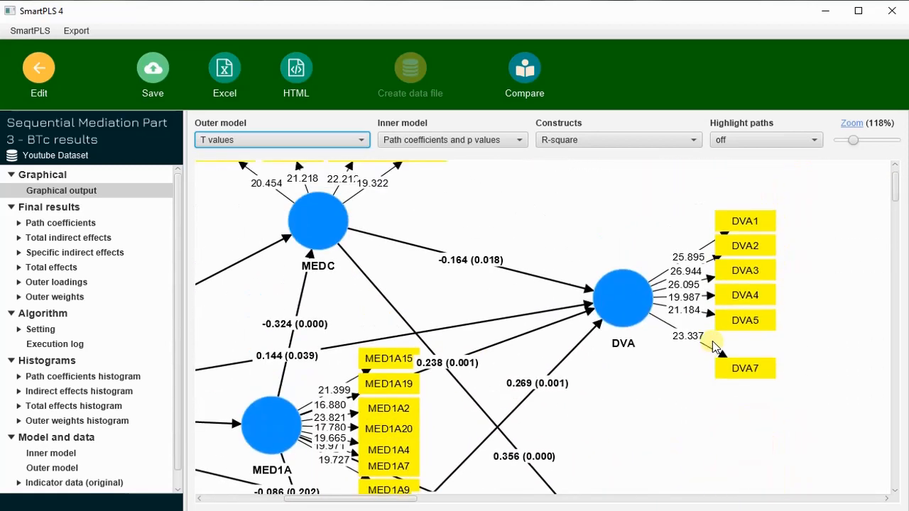
scroll(713, 346, "down", 4)
scroll(713, 341, "down", 4)
scroll(713, 341, "up", 5)
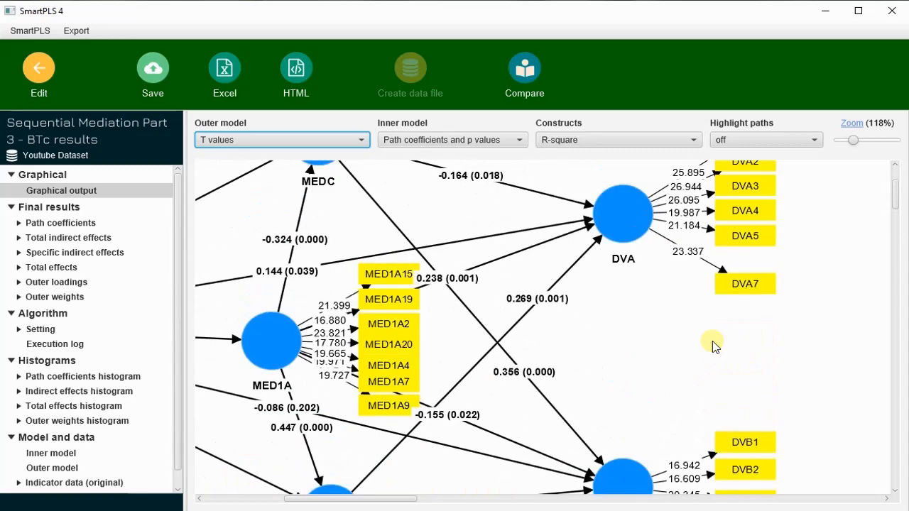
scroll(712, 341, "up", 3)
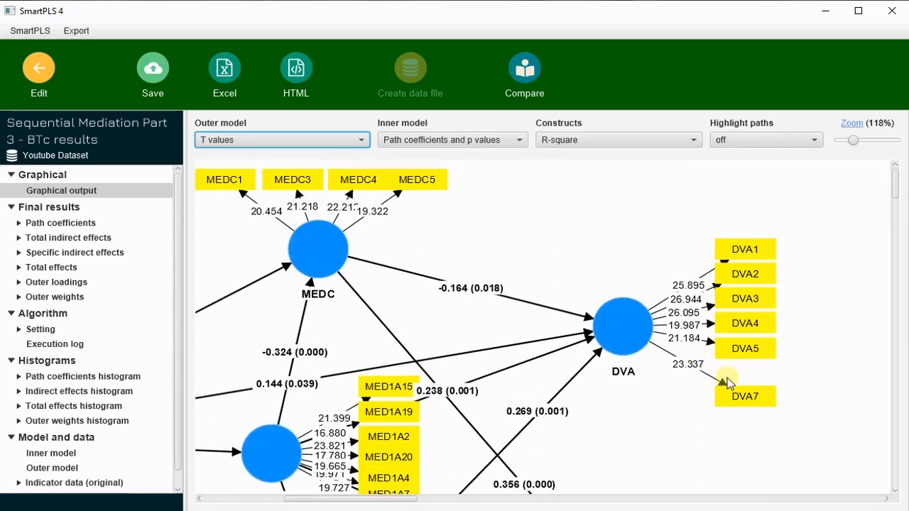
scroll(713, 341, "down", 3)
left_click_drag(376, 499, 321, 499)
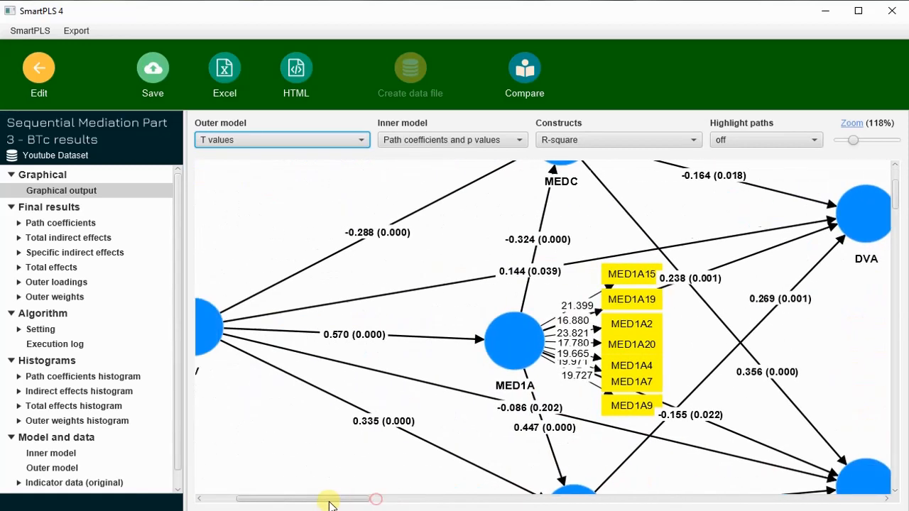
scroll(639, 271, "up", 1)
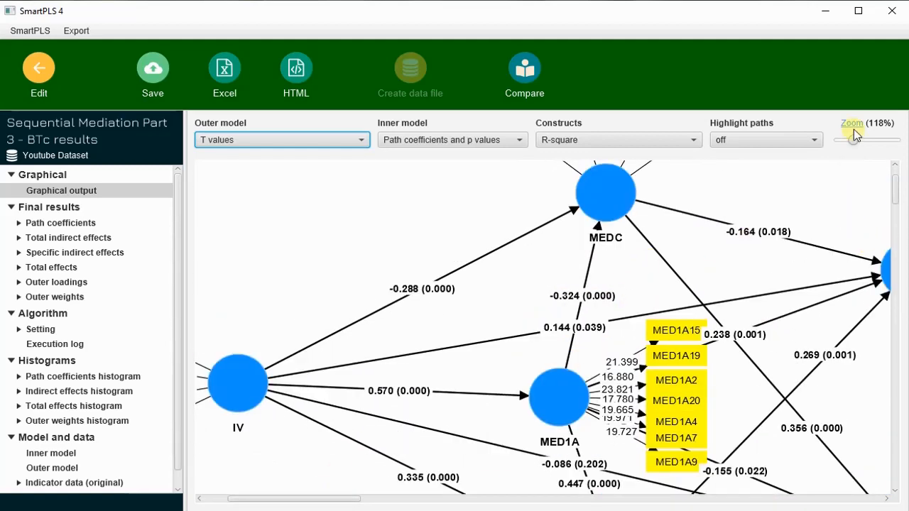
left_click_drag(855, 141, 850, 141)
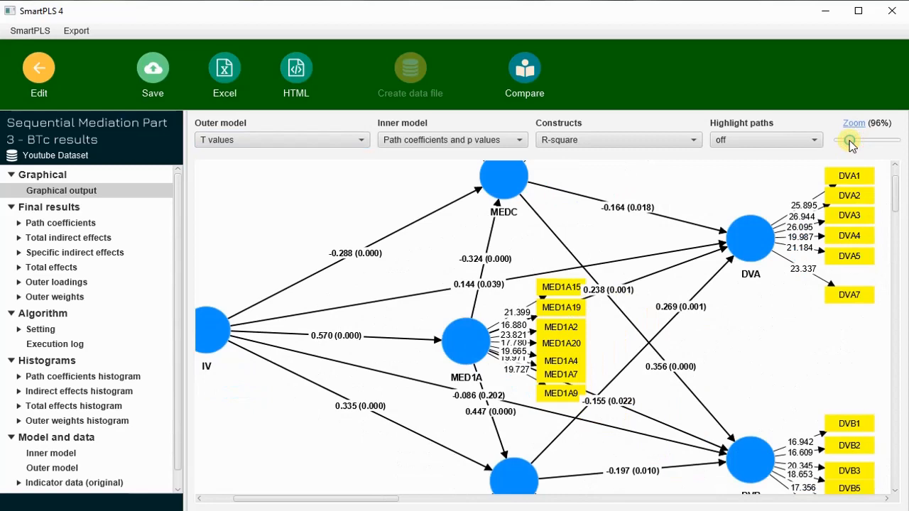
mouse_move(392, 506)
left_mouse_down()
mouse_move(335, 505)
mouse_move(380, 506)
left_mouse_up()
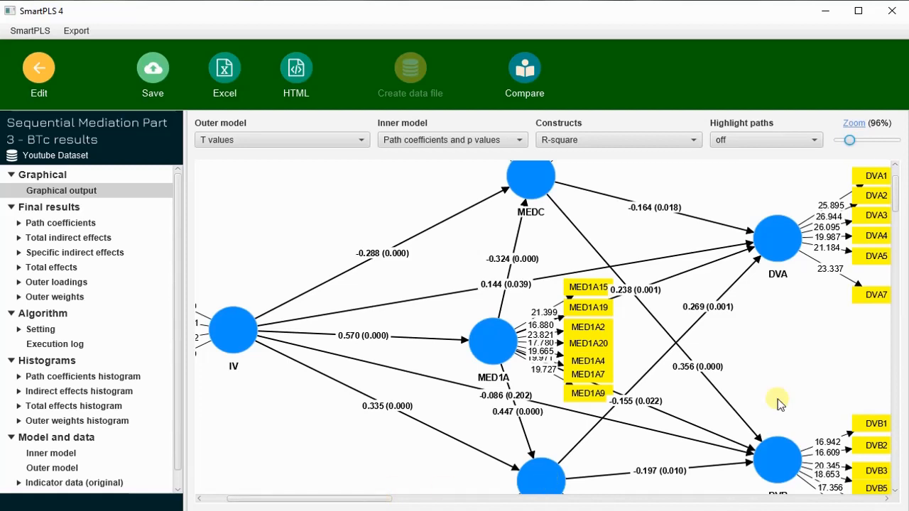
- Open the path coefficients table of mean, STDEV, T values and p values to review the direct effects
left_click(18, 224)
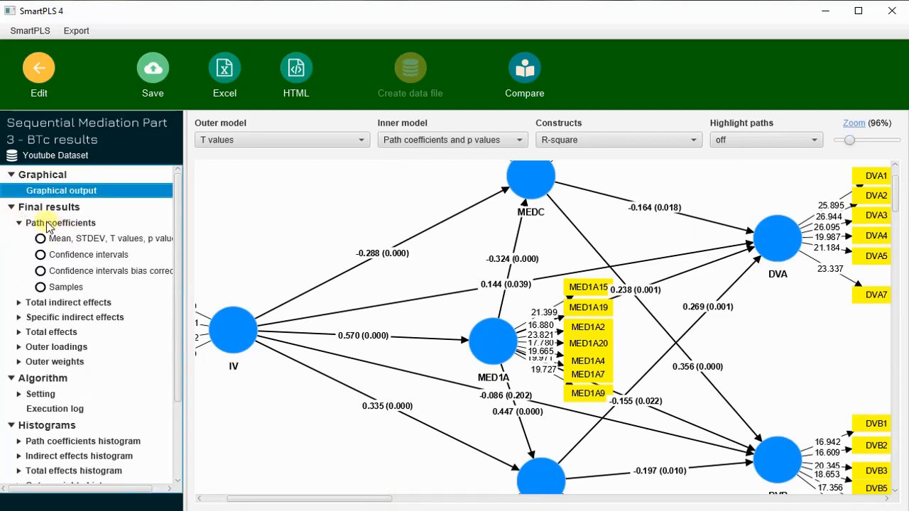
left_click(110, 238)
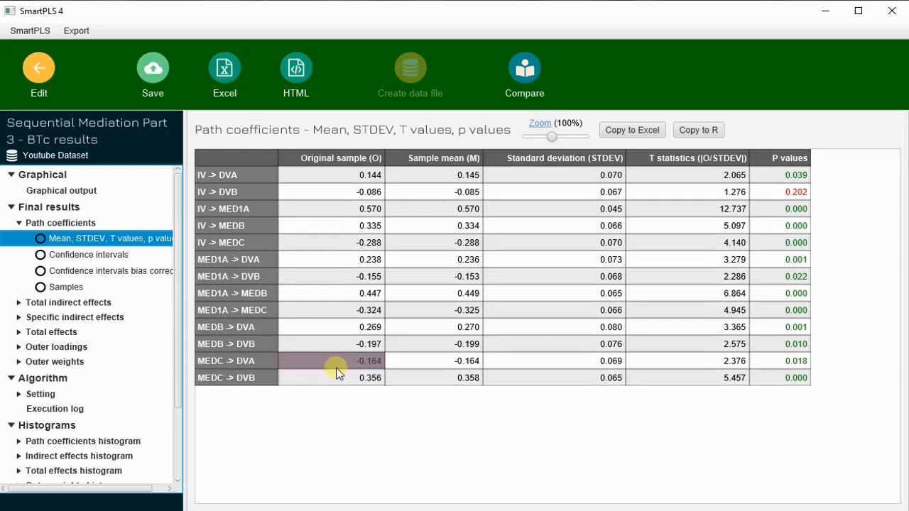
- Open the specific indirect effects table of mean, STDEV, T values and p values to review the mediation paths
left_click(20, 319)
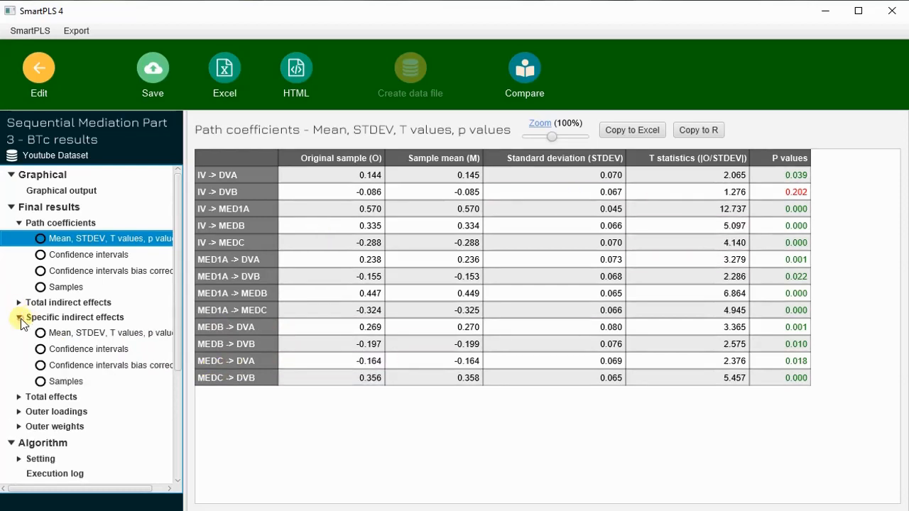
left_click(109, 335)
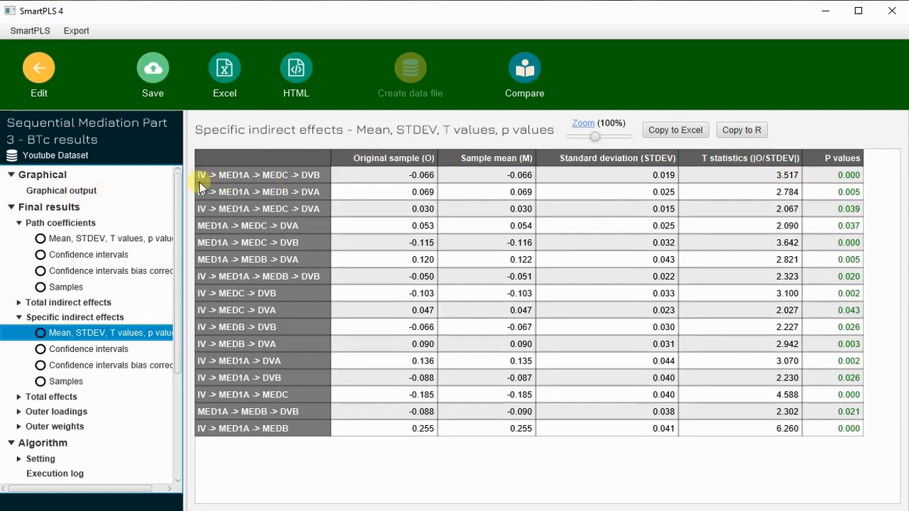
left_click(409, 191)
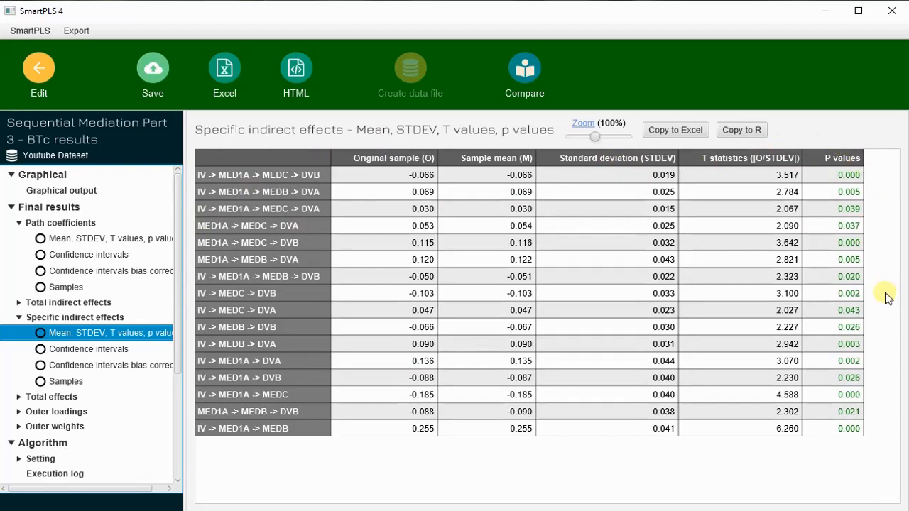
- Review the total effects and total indirect effects tables with their T values and p values
left_click(19, 397)
left_click(92, 414)
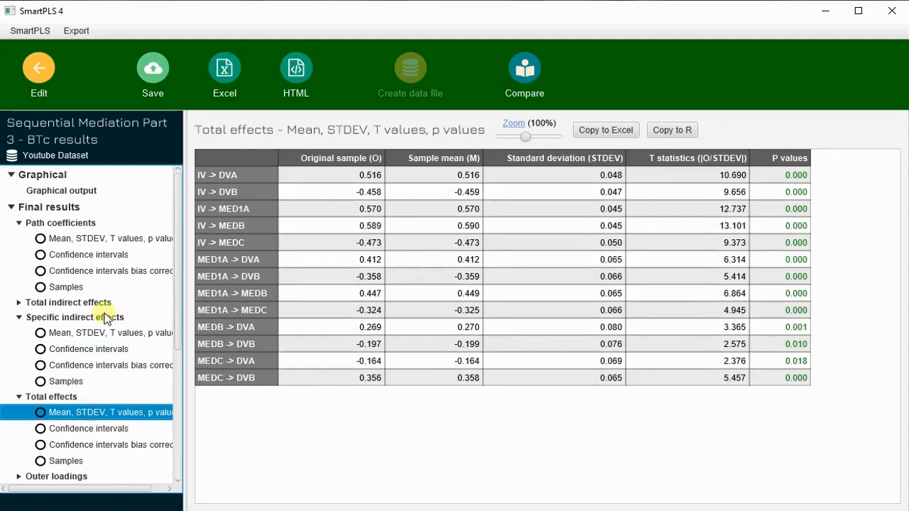
left_click(47, 304)
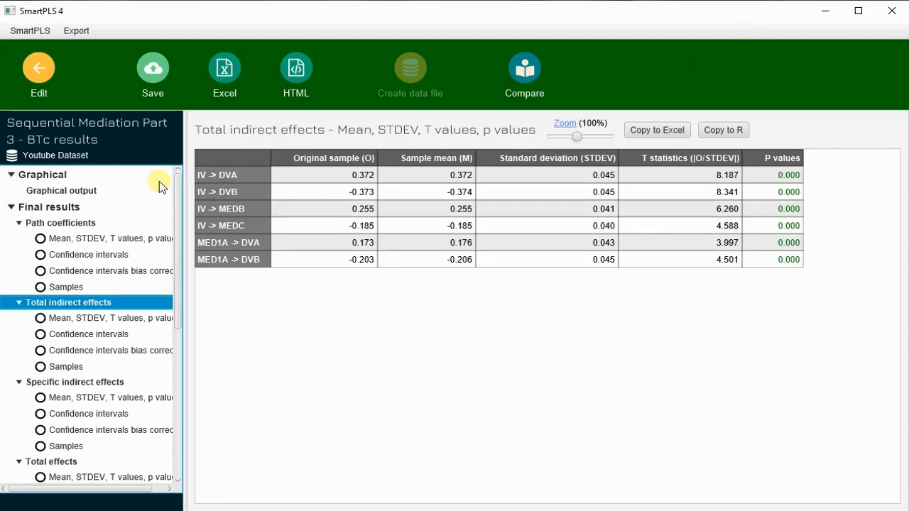
- Trace the paths from IV through MED1A, MEDB and MEDC to DVA and DVB in the graphical output
left_click(83, 192)
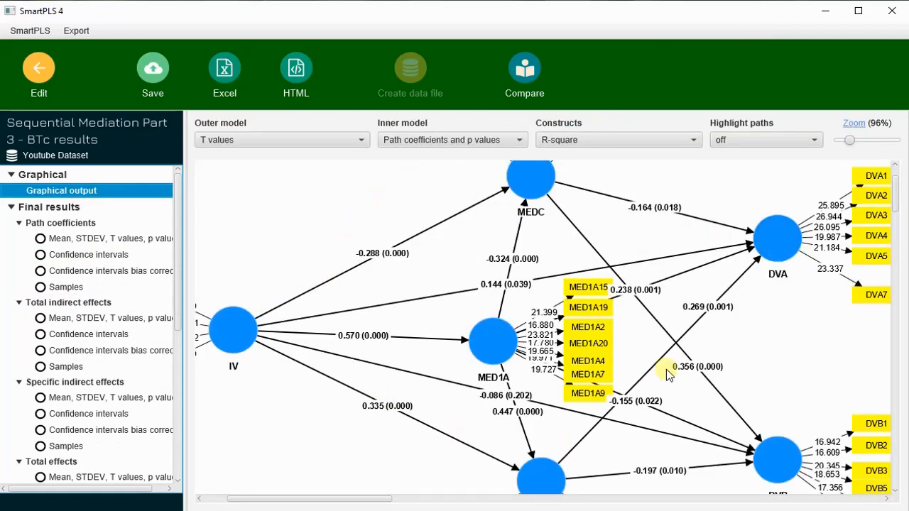
left_click(236, 331)
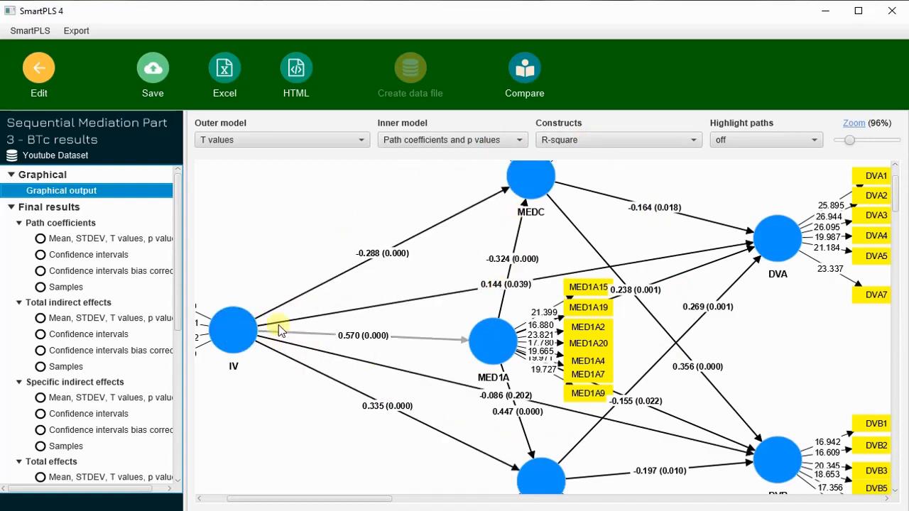
left_click(483, 362)
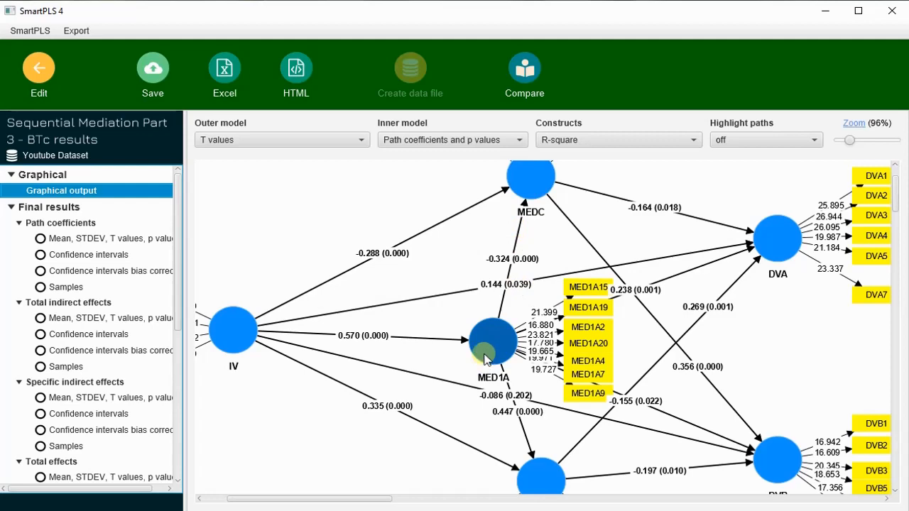
scroll(554, 447, "down", 2)
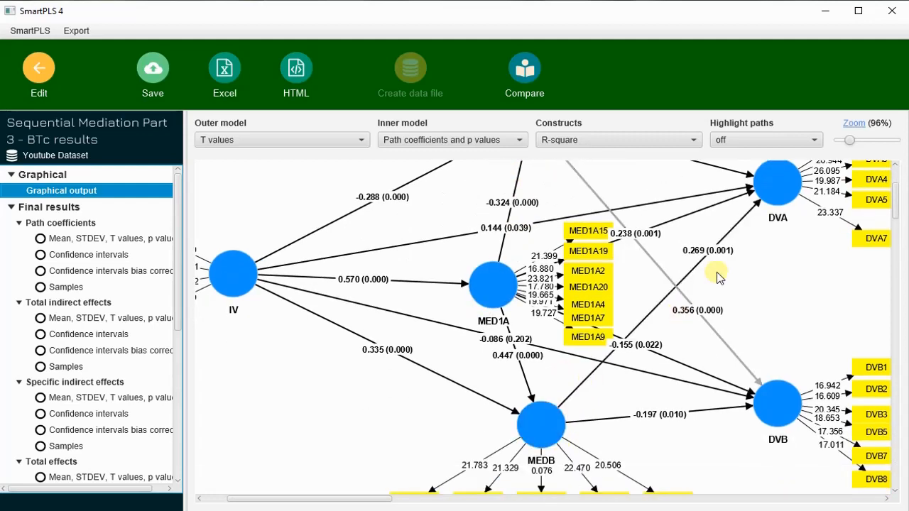
scroll(755, 217, "up", 2)
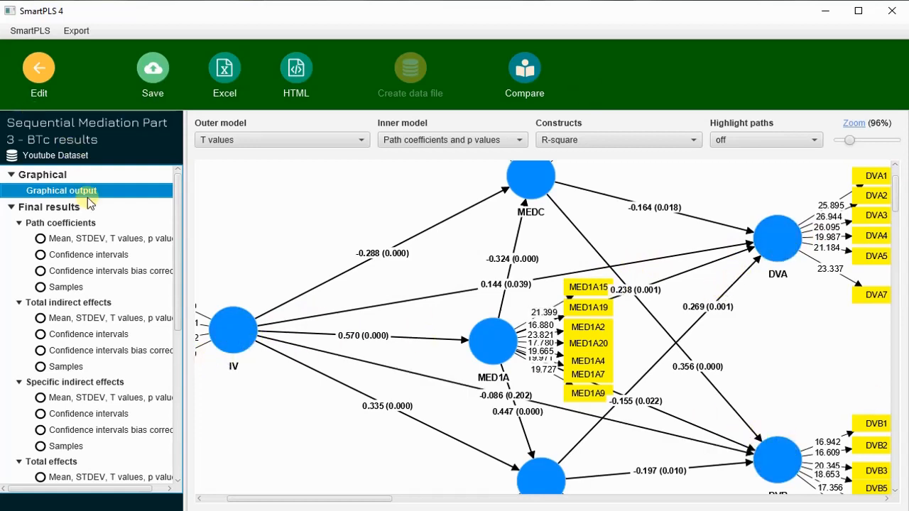
- Revisit the T values and p values tables for total indirect effects, path coefficients, specific indirect effects and total effects
left_click(107, 321)
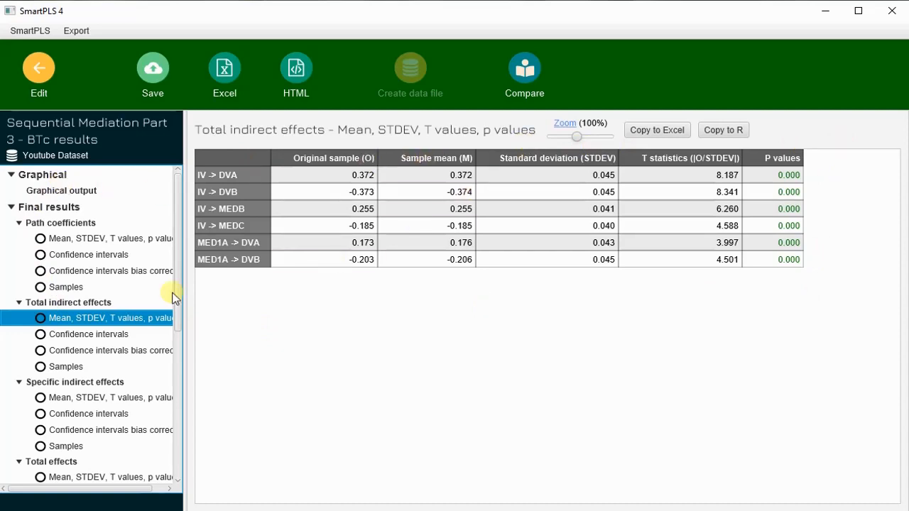
left_click(86, 239)
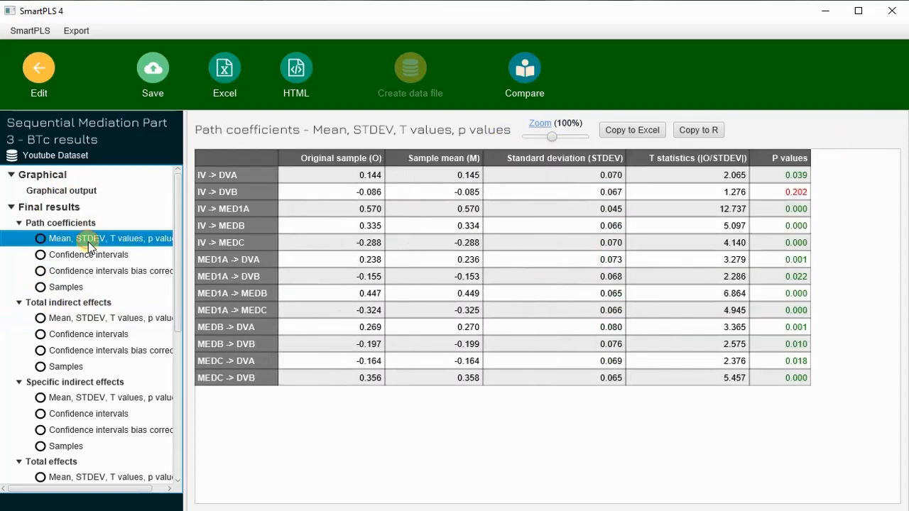
scroll(132, 293, "down", 3)
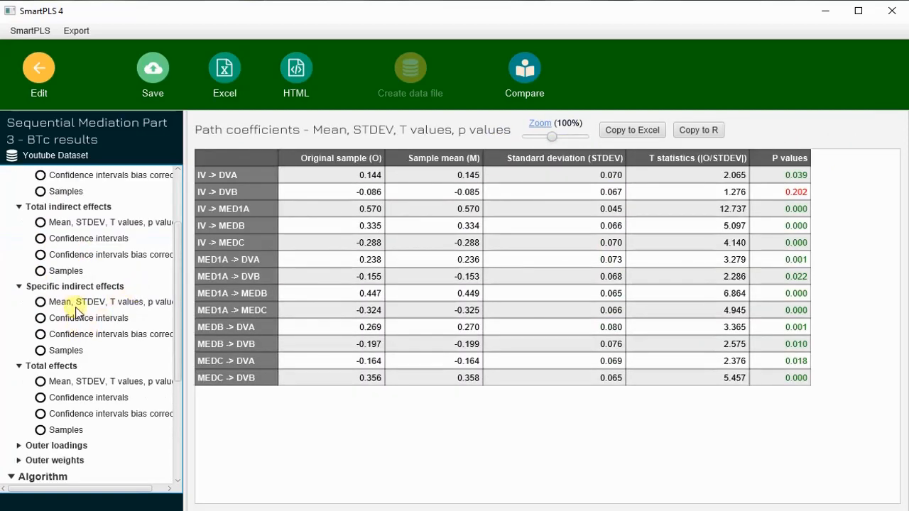
left_click(89, 305)
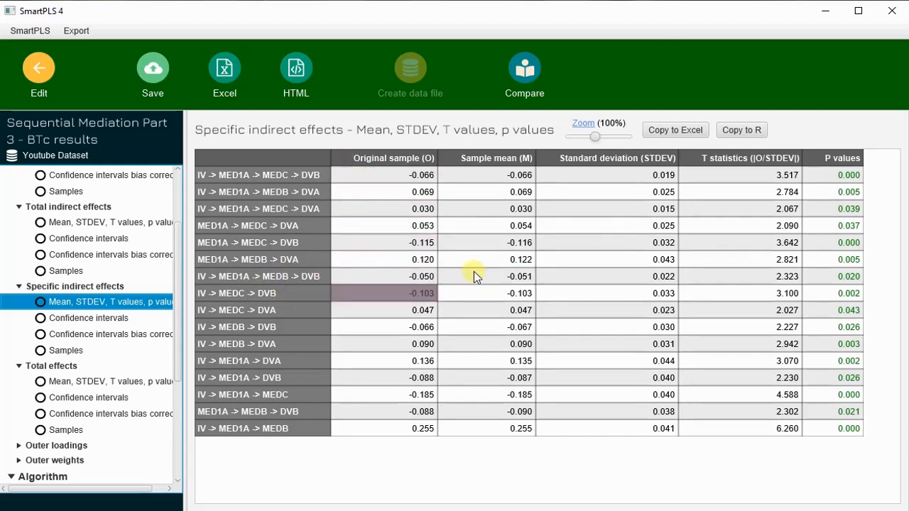
left_click(62, 380)
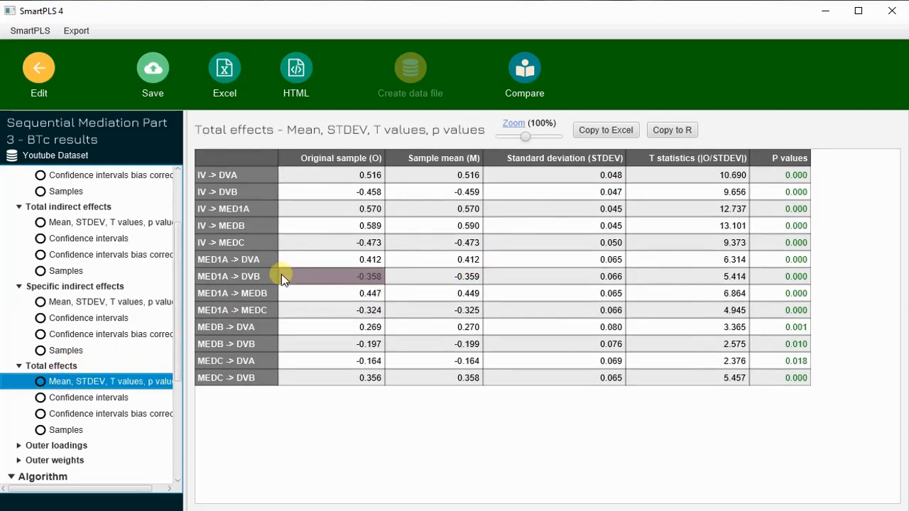
scroll(104, 301, "up", 3)
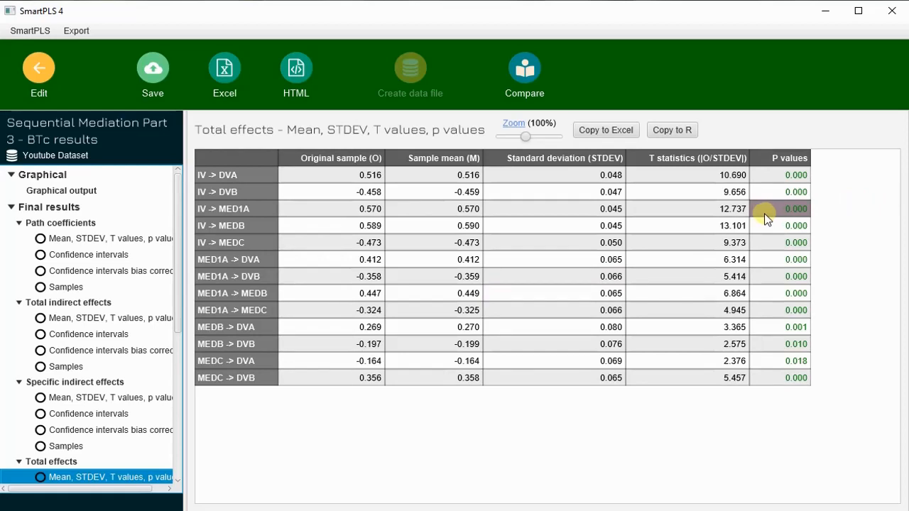
scroll(61, 316, "down", 7)
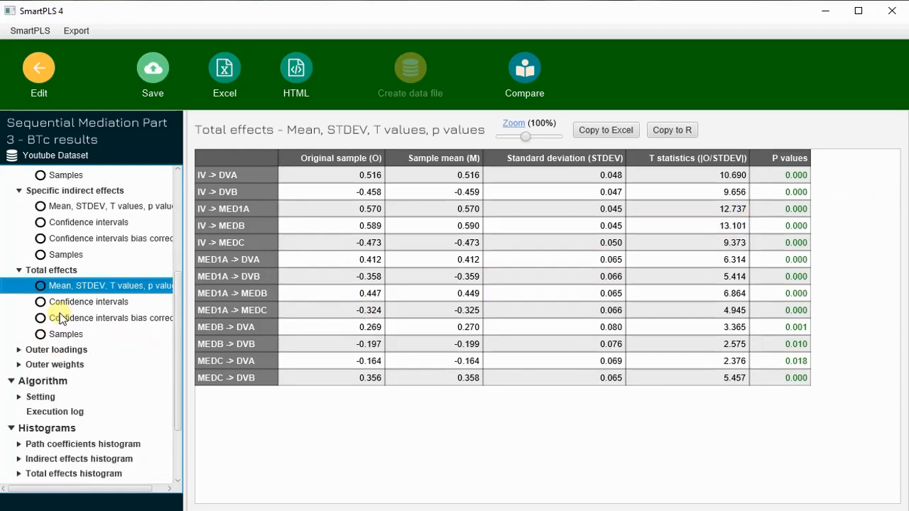
scroll(62, 317, "up", 6)
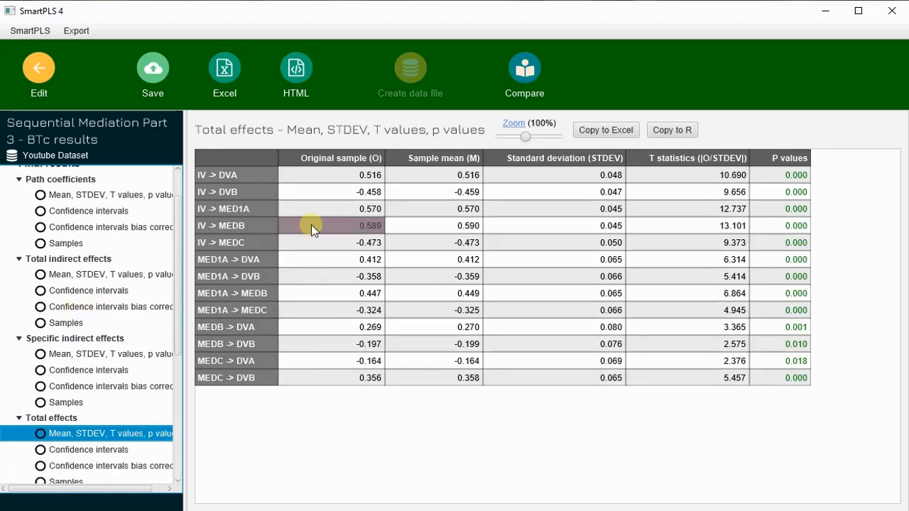
- Save the bootstrapping report and return to editing the Sequential Mediation Part 3 model
left_click(152, 71)
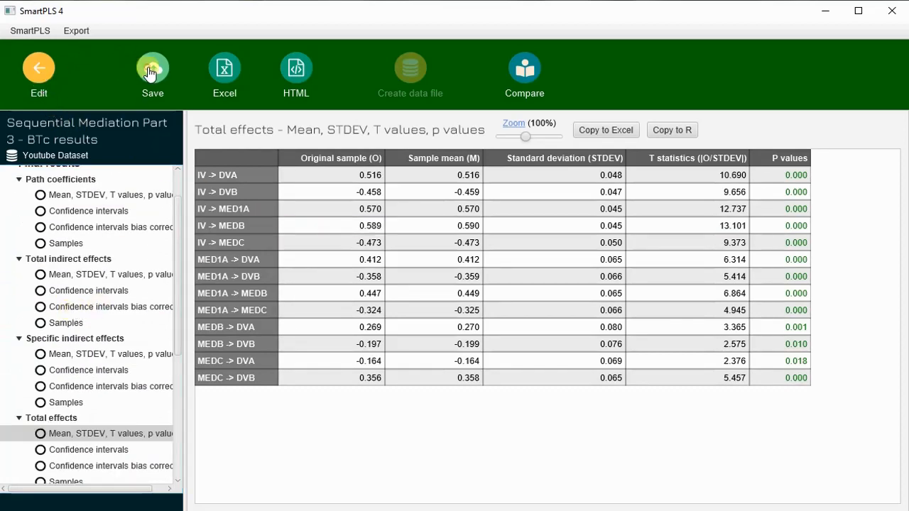
left_click(545, 310)
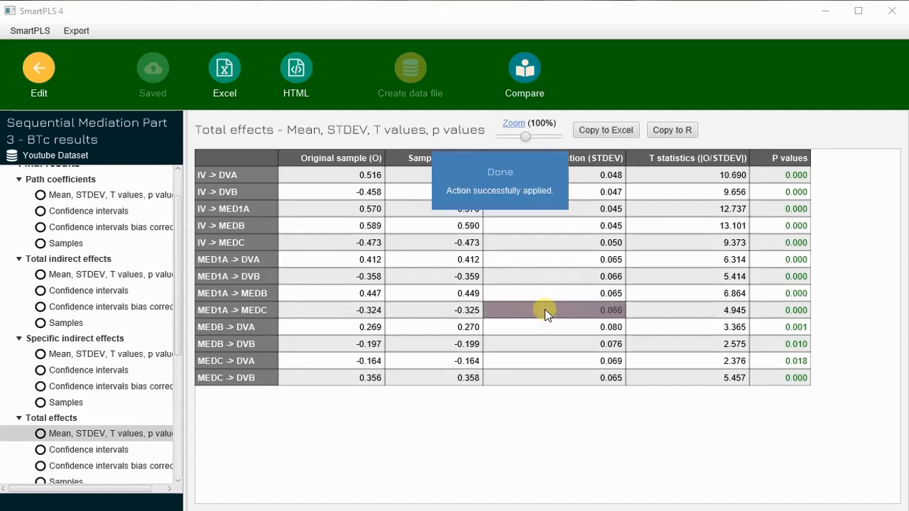
left_click(39, 68)
scroll(686, 266, "up", 1)
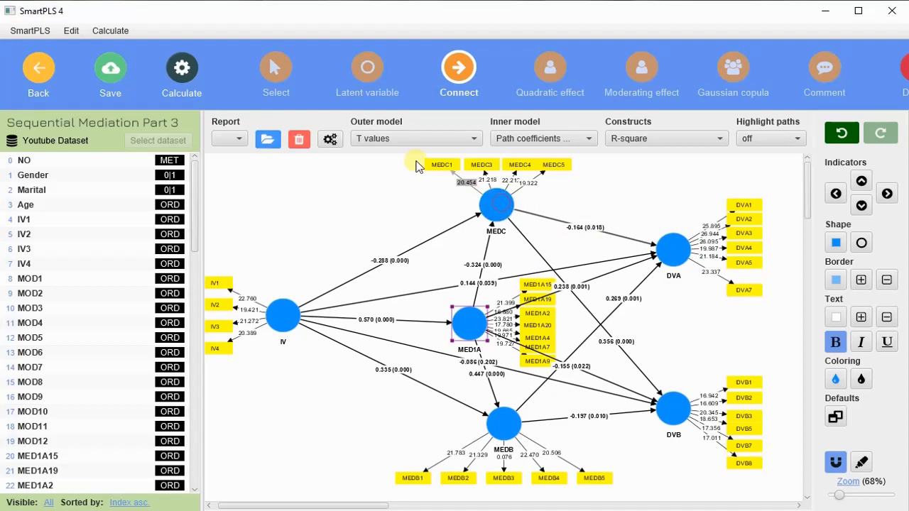
- Move the IV construct with its indicators closer to MED1A and shift MEDC slightly towards IV
left_click(268, 78)
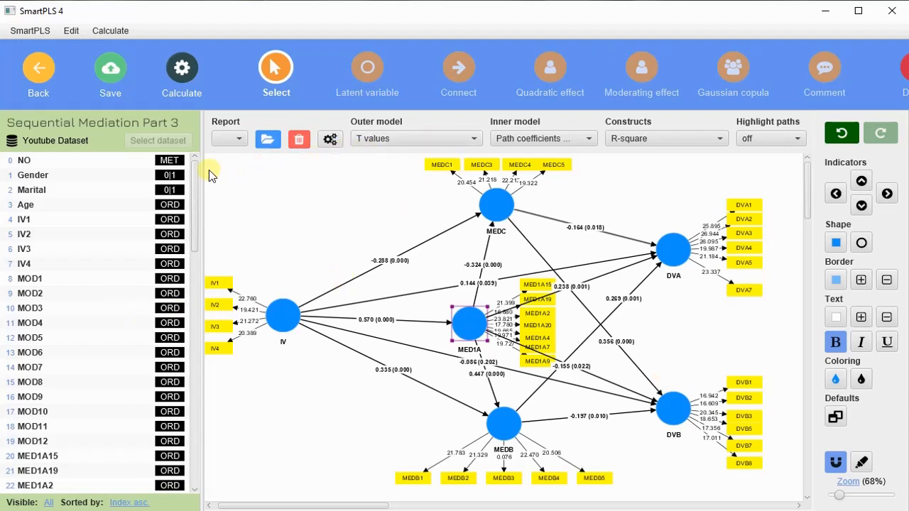
left_click(286, 325)
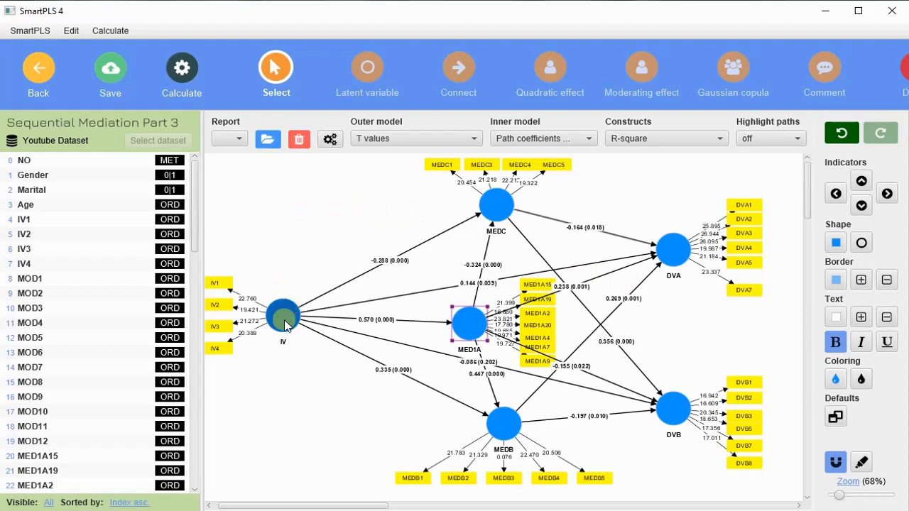
left_click_drag(286, 325, 331, 328)
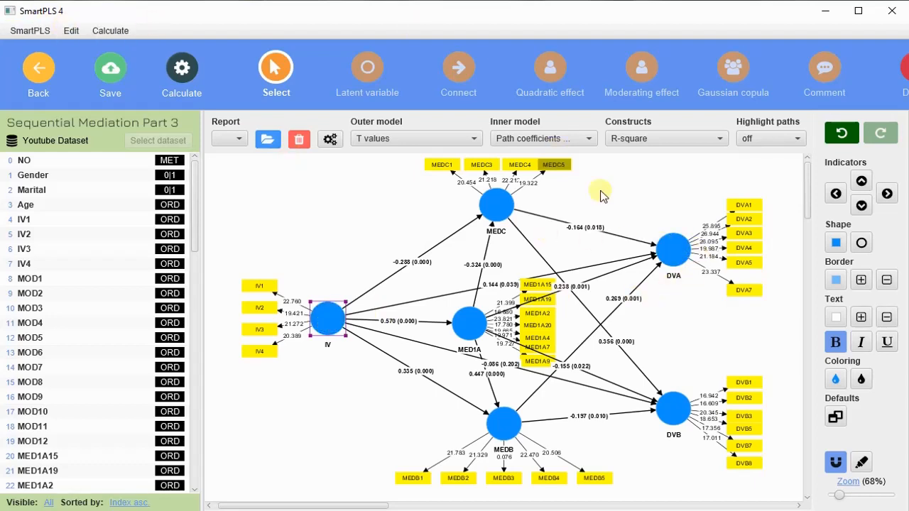
mouse_move(510, 204)
left_mouse_down()
mouse_move(521, 206)
mouse_move(496, 206)
left_mouse_up()
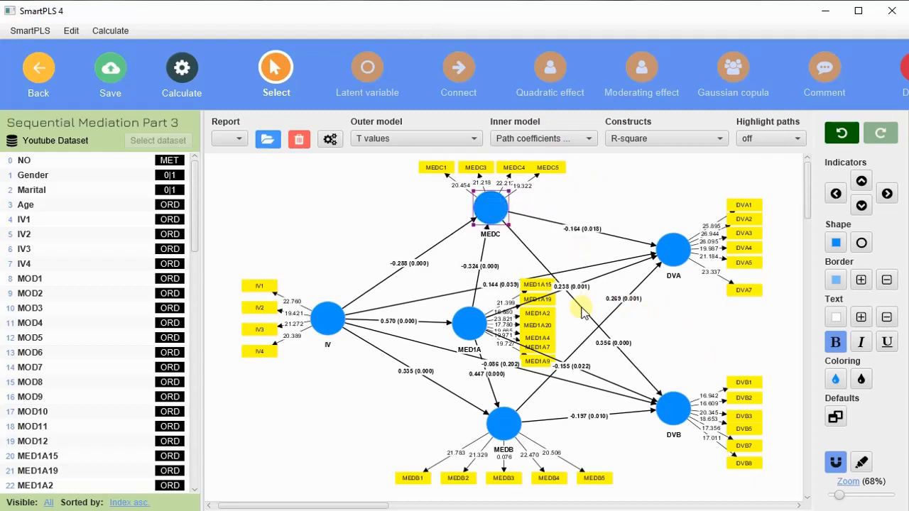